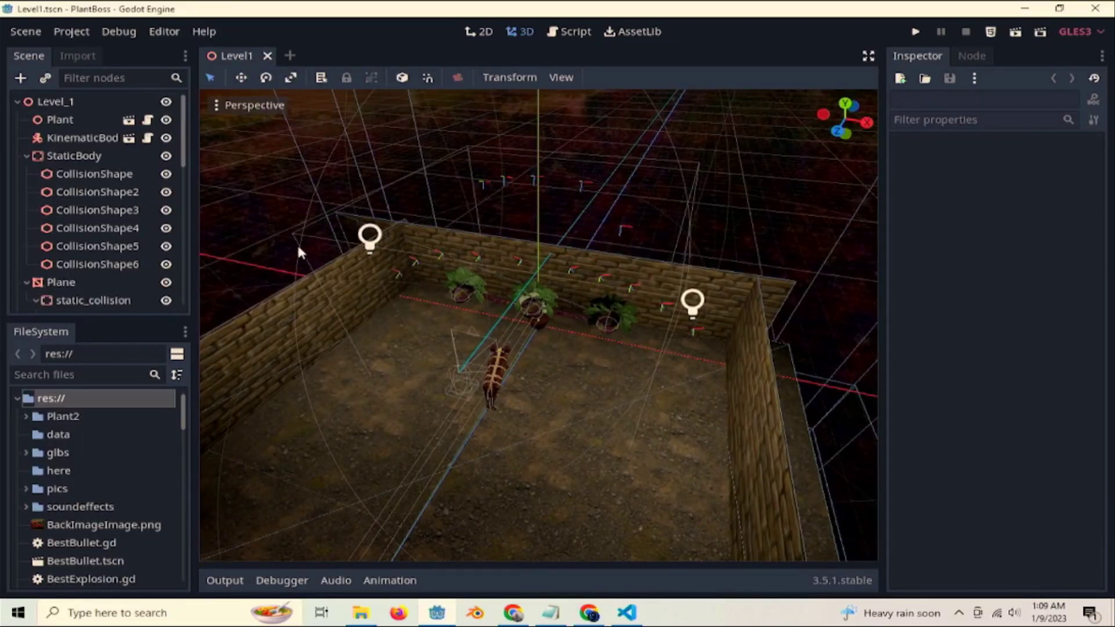
Export the project with the HTML5 preset as index.html in the Desktop plantBoss folder
{"action": "left_click", "coordinate": [69, 32]}
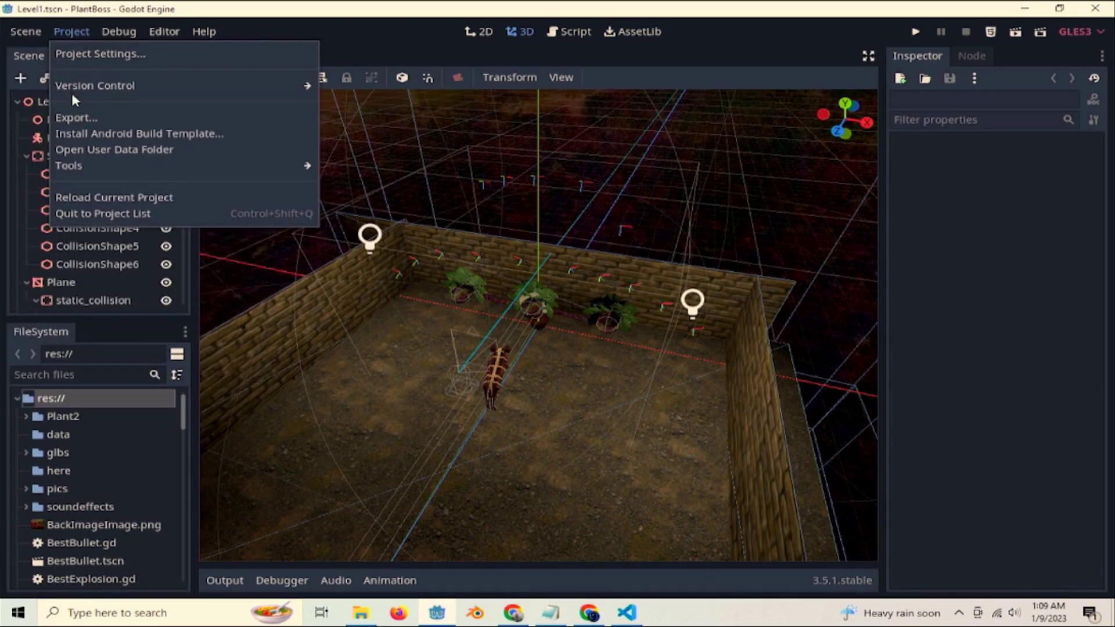
{"action": "left_click", "coordinate": [77, 116]}
{"action": "left_click", "coordinate": [333, 119]}
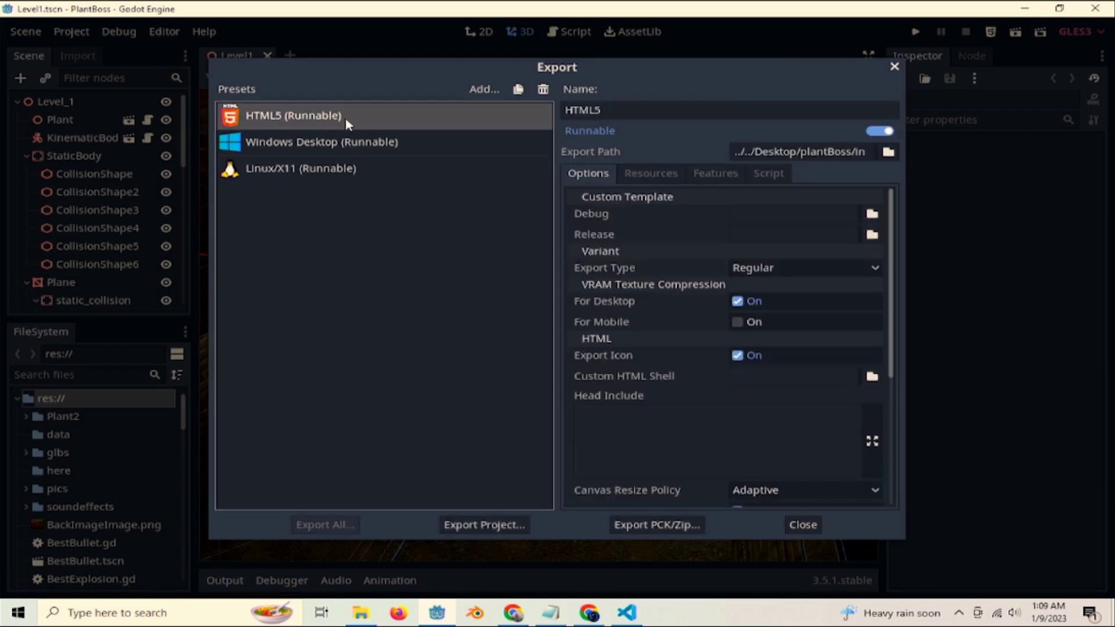
{"action": "left_click", "coordinate": [500, 526]}
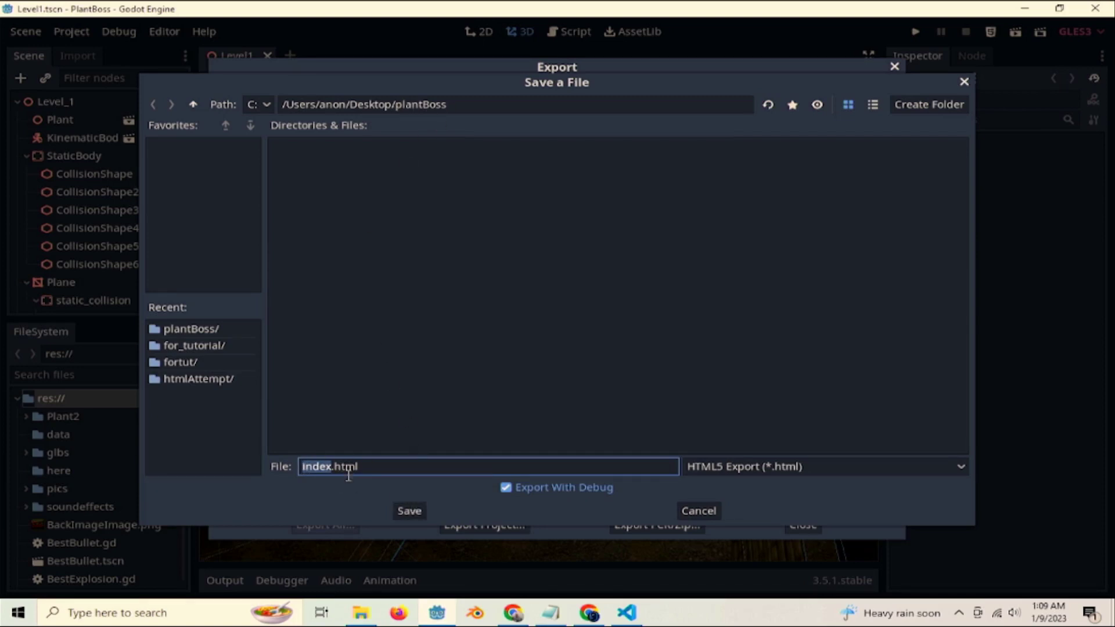
{"action": "left_click", "coordinate": [413, 509]}
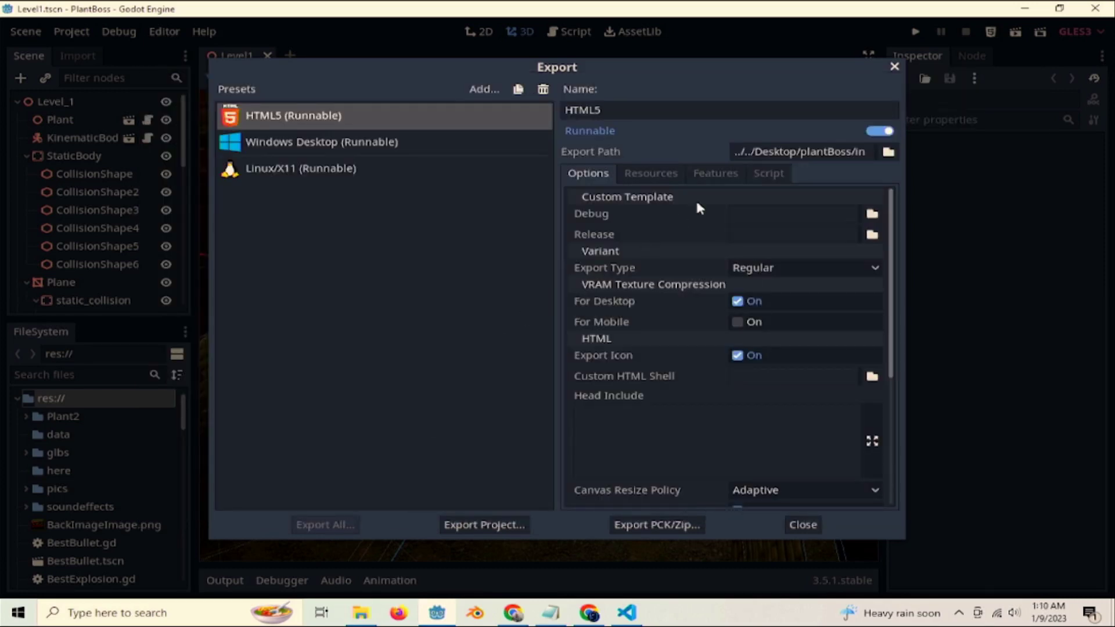
Close the export dialog and quit the Godot editor, confirming Quit
{"action": "left_click", "coordinate": [803, 525]}
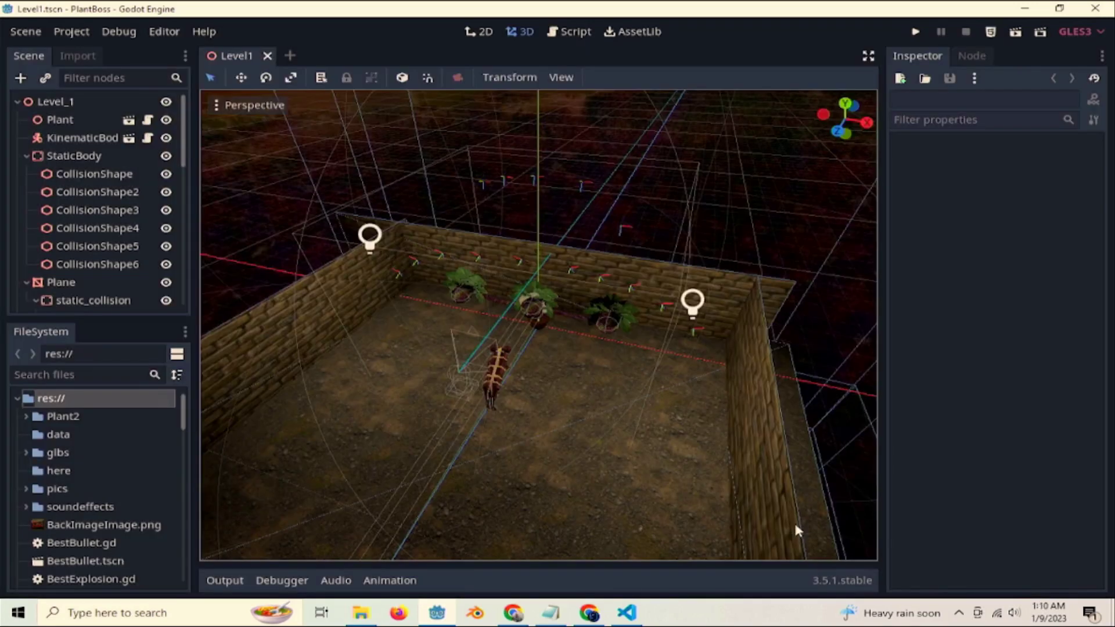
{"action": "left_click", "coordinate": [1095, 8]}
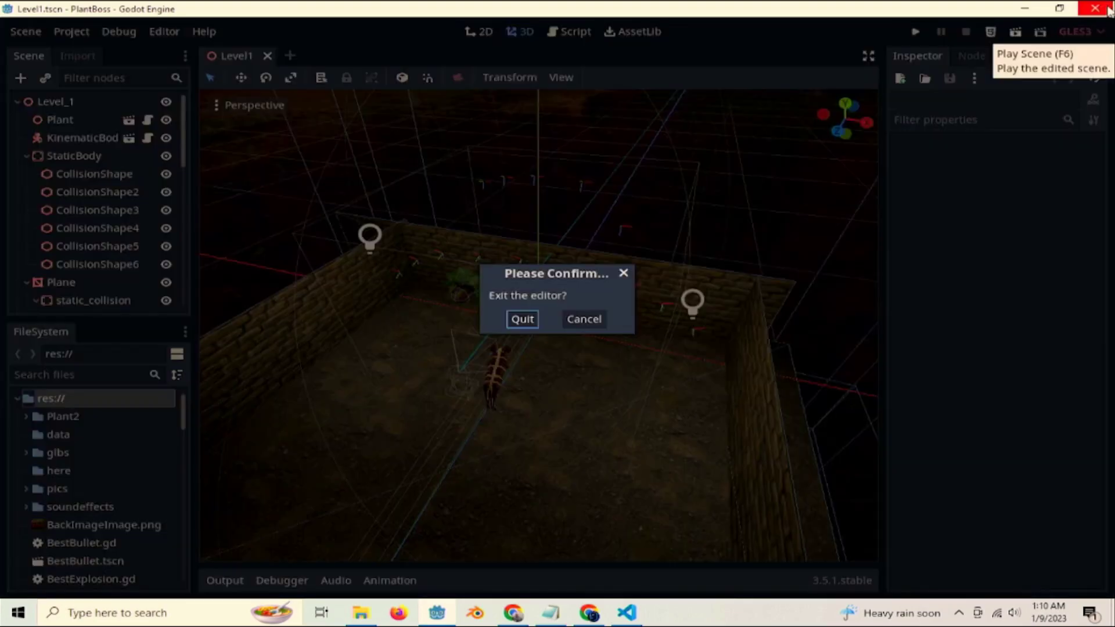
{"action": "left_click", "coordinate": [522, 319]}
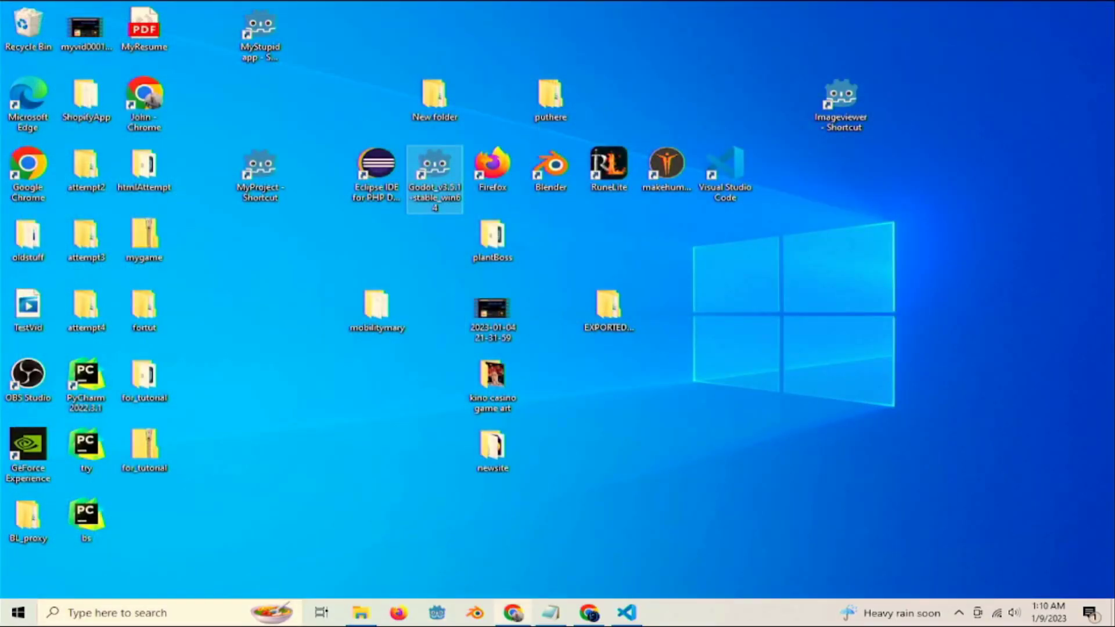
From the HostGator dashboard, launch a new File Manager for the johngoss.tech package
{"action": "left_click", "coordinate": [513, 612]}
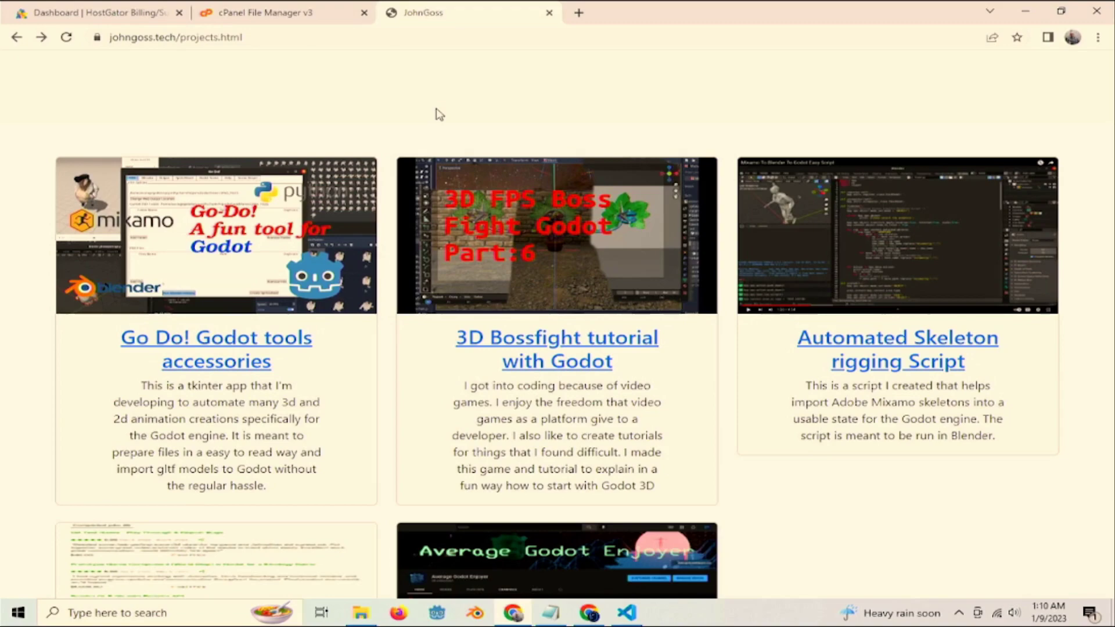
{"action": "scroll", "coordinate": [410, 214], "scroll_direction": "up", "scroll_amount": 4}
{"action": "scroll", "coordinate": [411, 214], "scroll_direction": "down", "scroll_amount": 4}
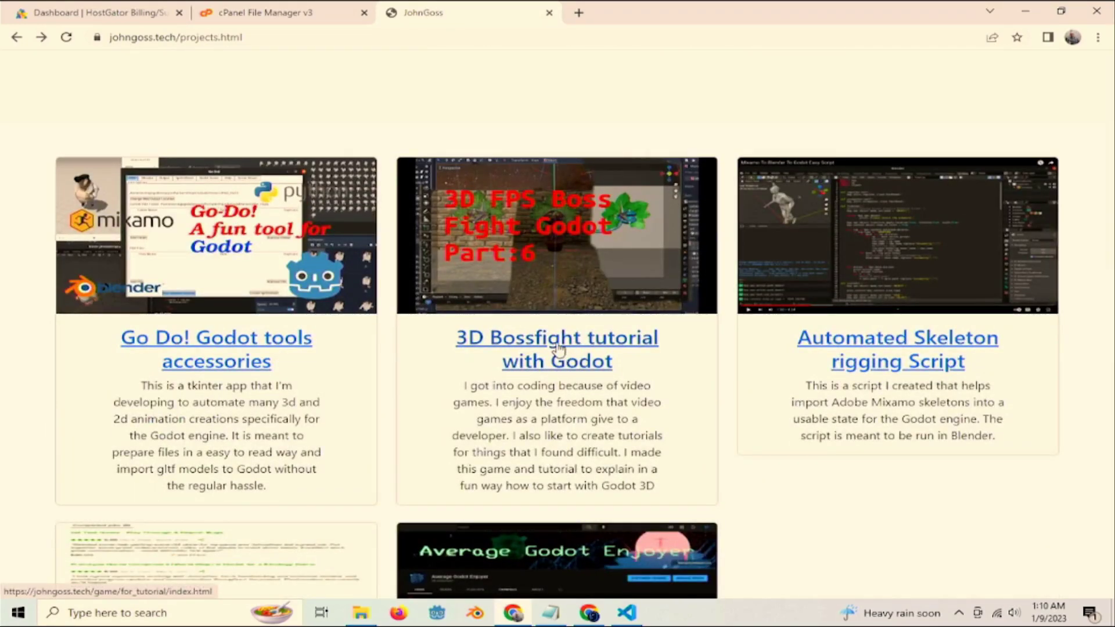
{"action": "left_click", "coordinate": [267, 13]}
{"action": "left_click", "coordinate": [145, 13]}
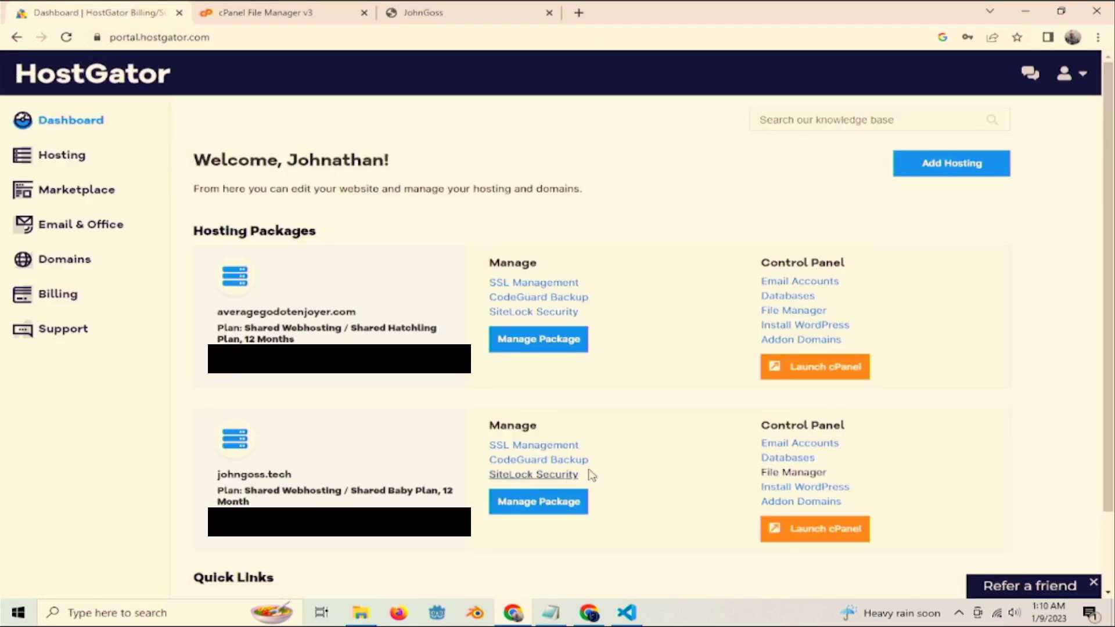
{"action": "left_click", "coordinate": [791, 473]}
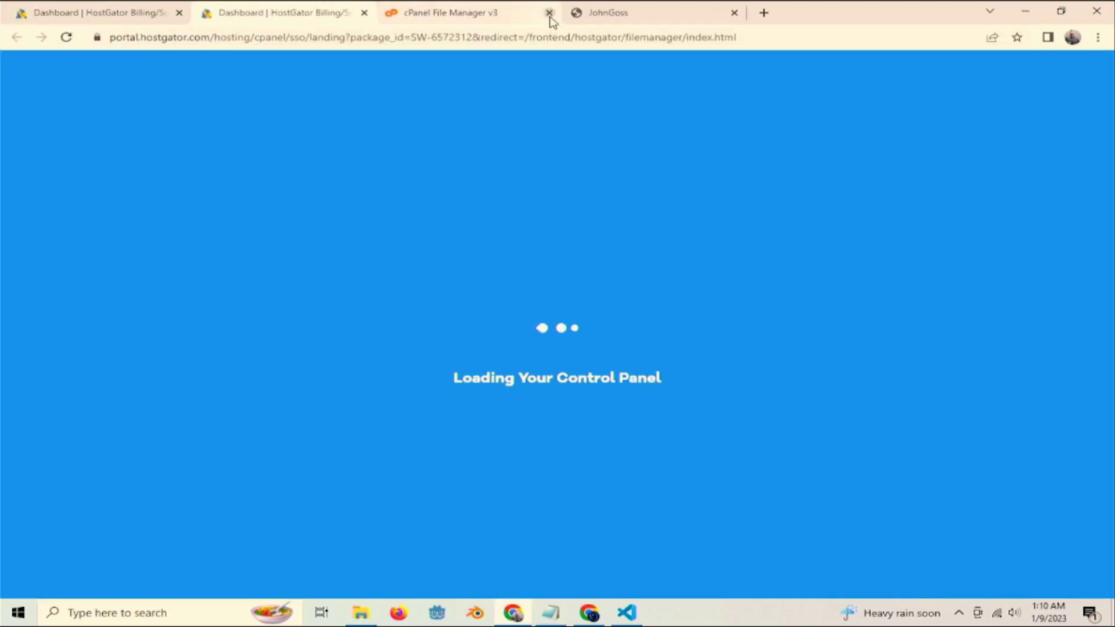
Close the old File Manager tab and open public_html in the new one
{"action": "left_click", "coordinate": [550, 13]}
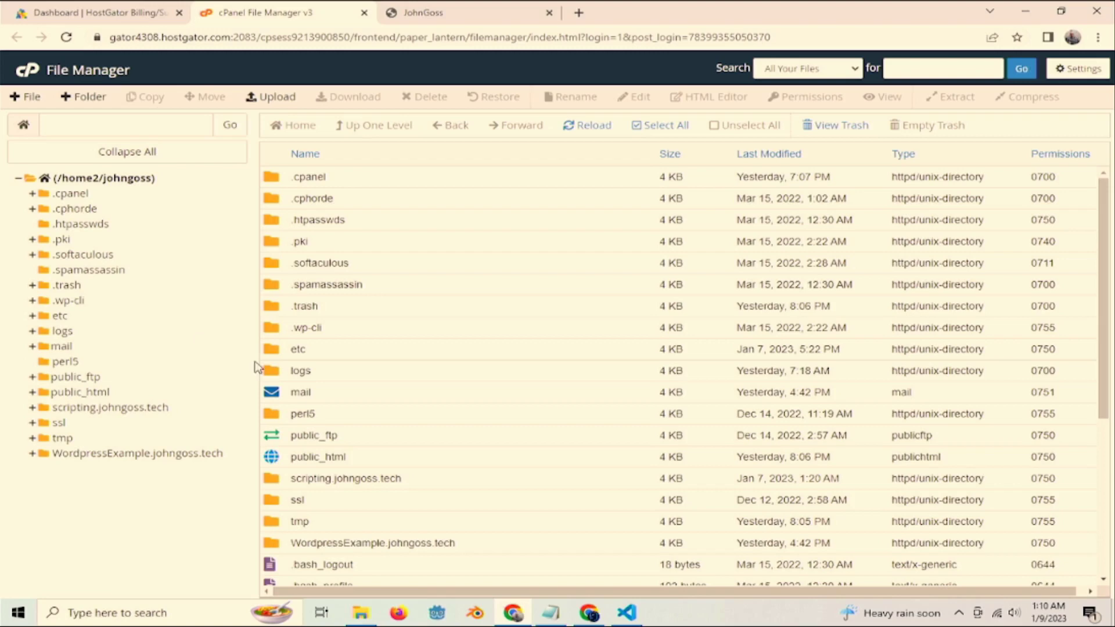
{"action": "scroll", "coordinate": [301, 381], "scroll_direction": "down", "scroll_amount": 2}
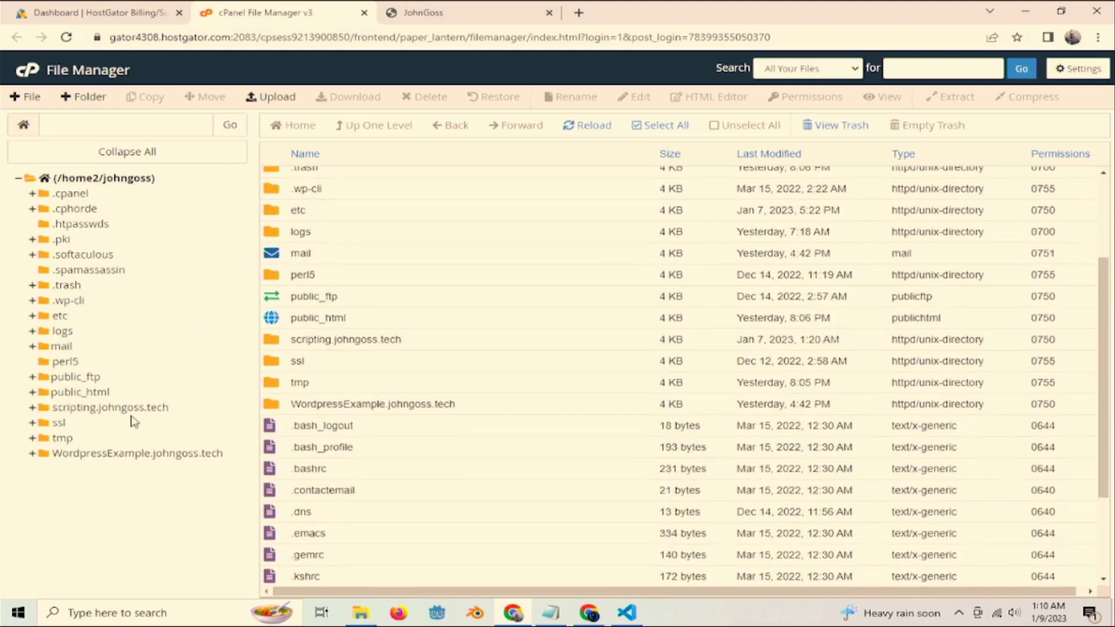
{"action": "left_click", "coordinate": [58, 395]}
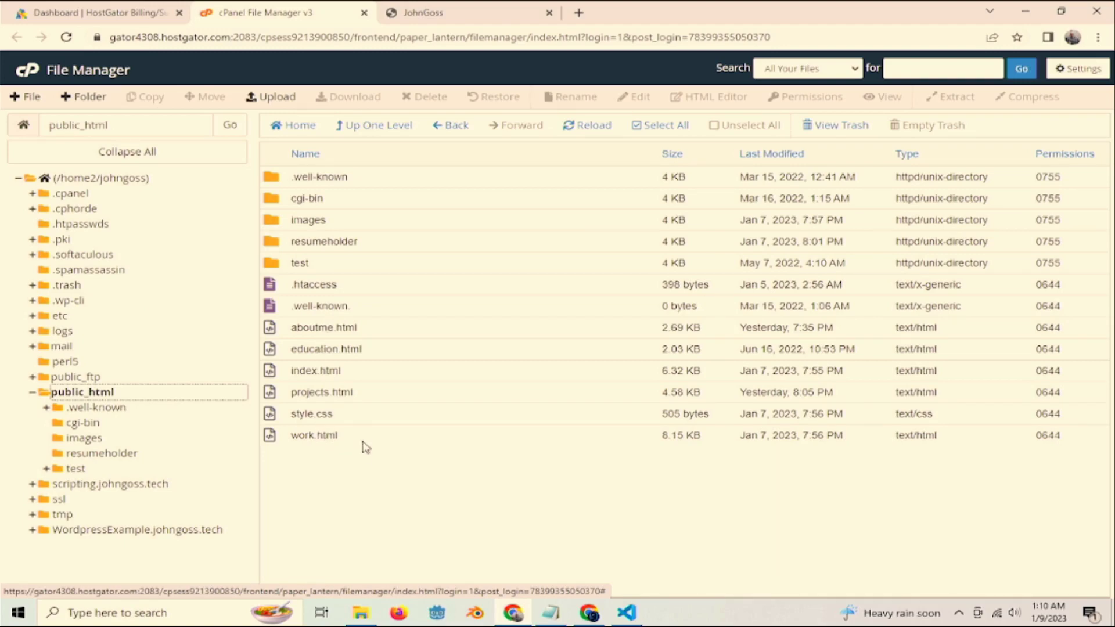
{"action": "left_click", "coordinate": [361, 615]}
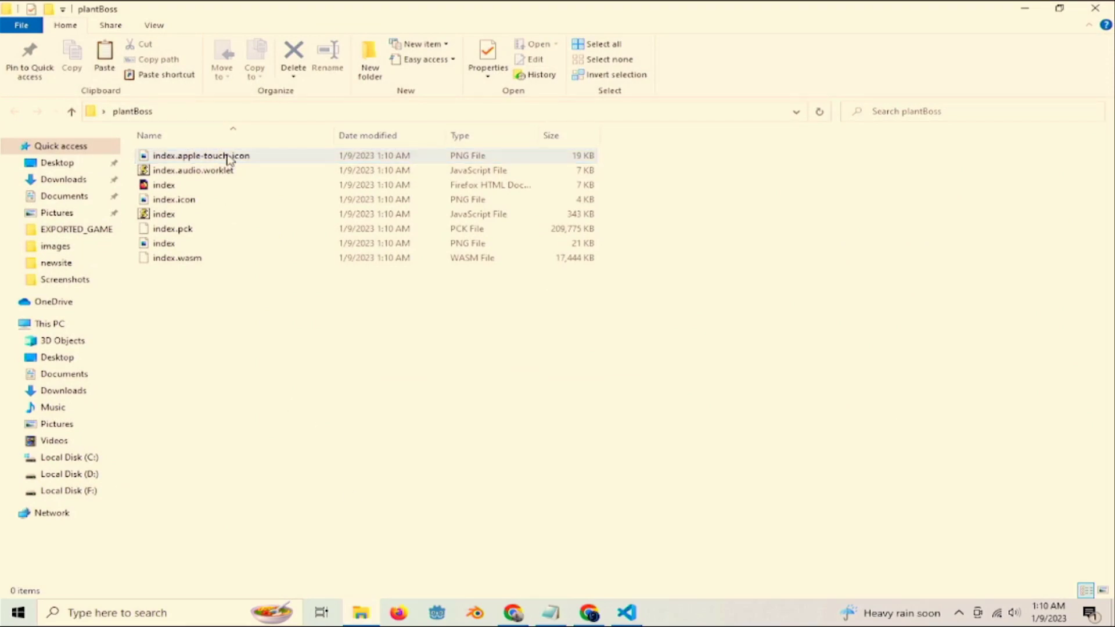
{"action": "left_click", "coordinate": [1024, 8]}
{"action": "right_click", "coordinate": [337, 462]}
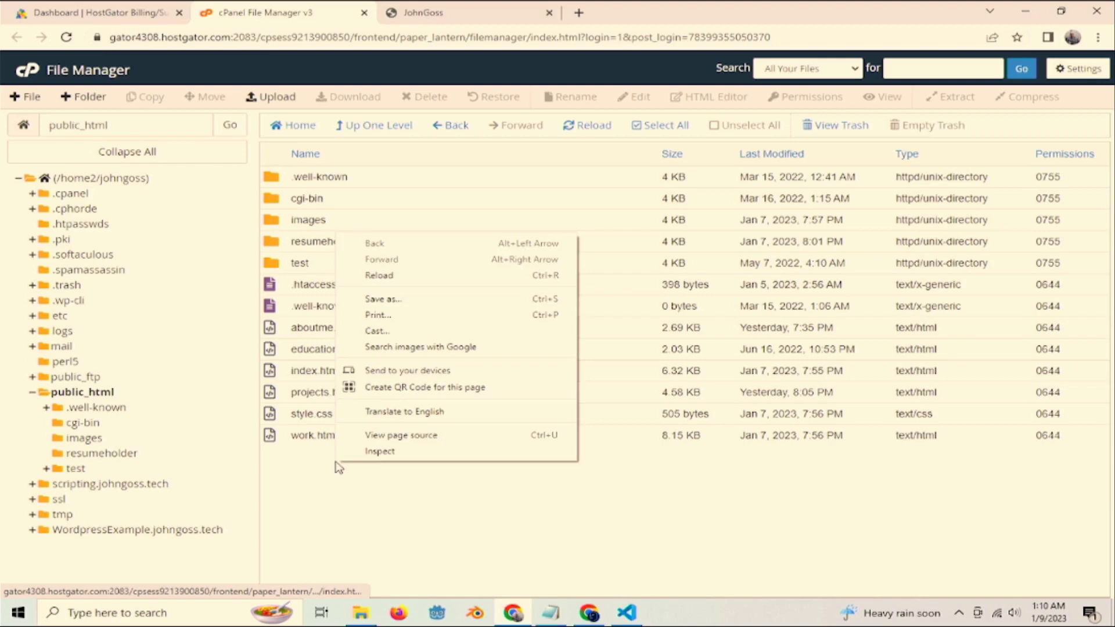
{"action": "left_click", "coordinate": [309, 499]}
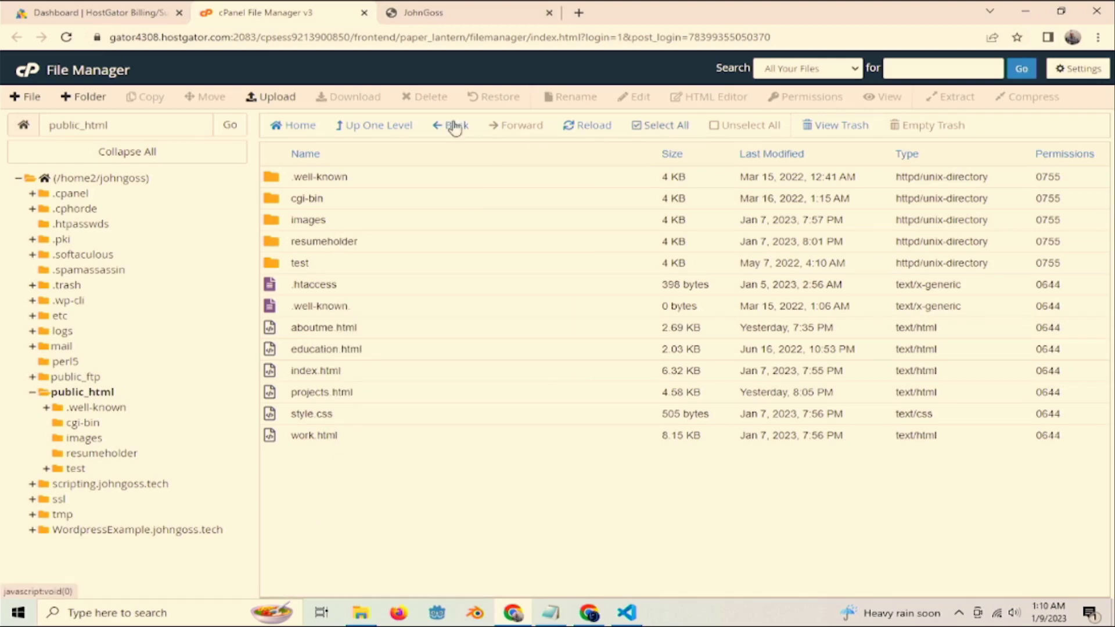
Create a new folder named 'game' in public_html and open it
{"action": "left_click", "coordinate": [68, 98]}
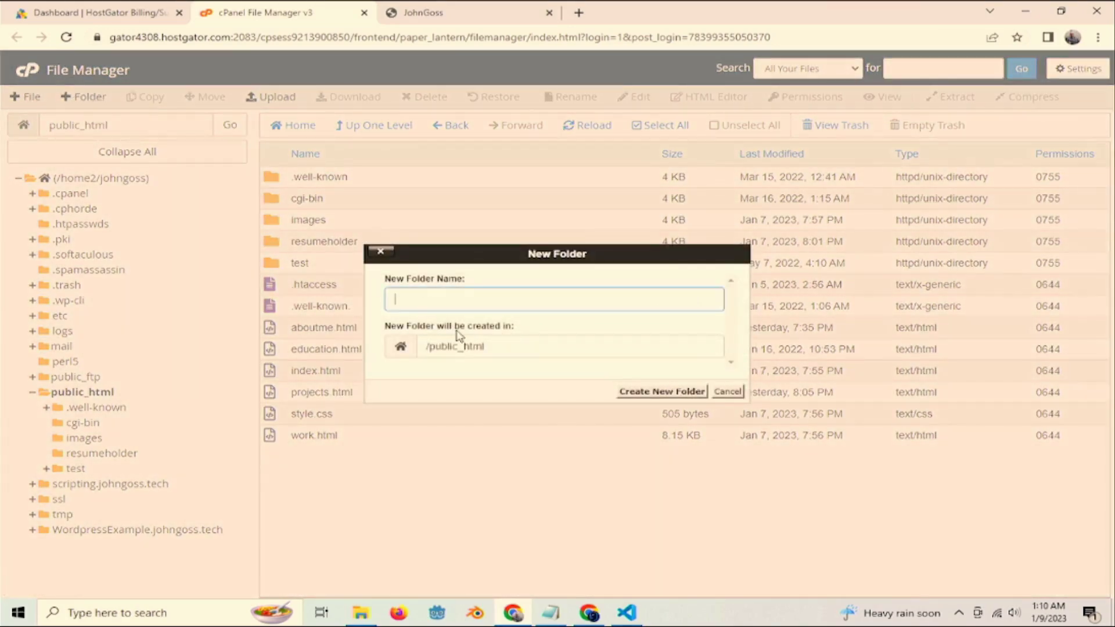
{"action": "type", "text": "game"}
{"action": "key", "text": "Return"}
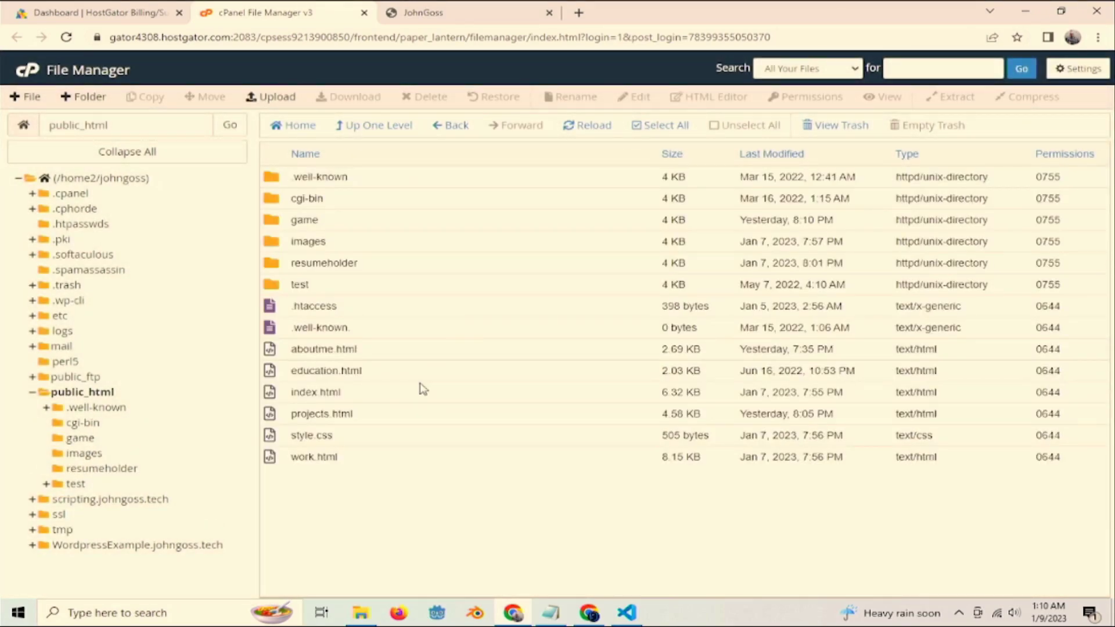
{"action": "double_click", "coordinate": [325, 221]}
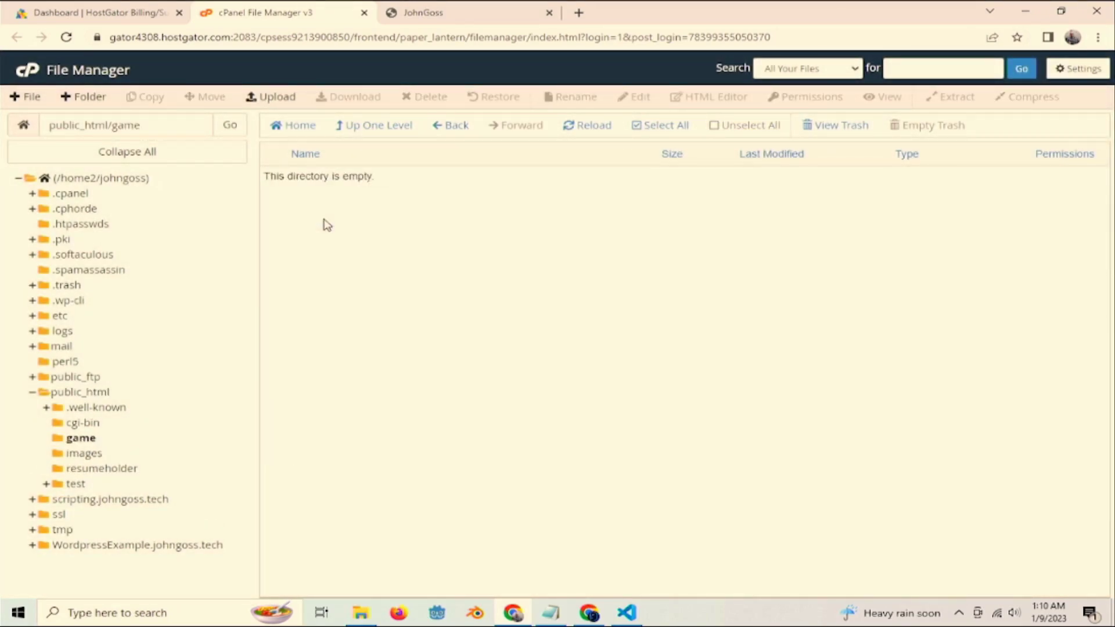
Open the File Upload page for public_html/game, then minimize Chrome to reveal the desktop
{"action": "left_click", "coordinate": [279, 99]}
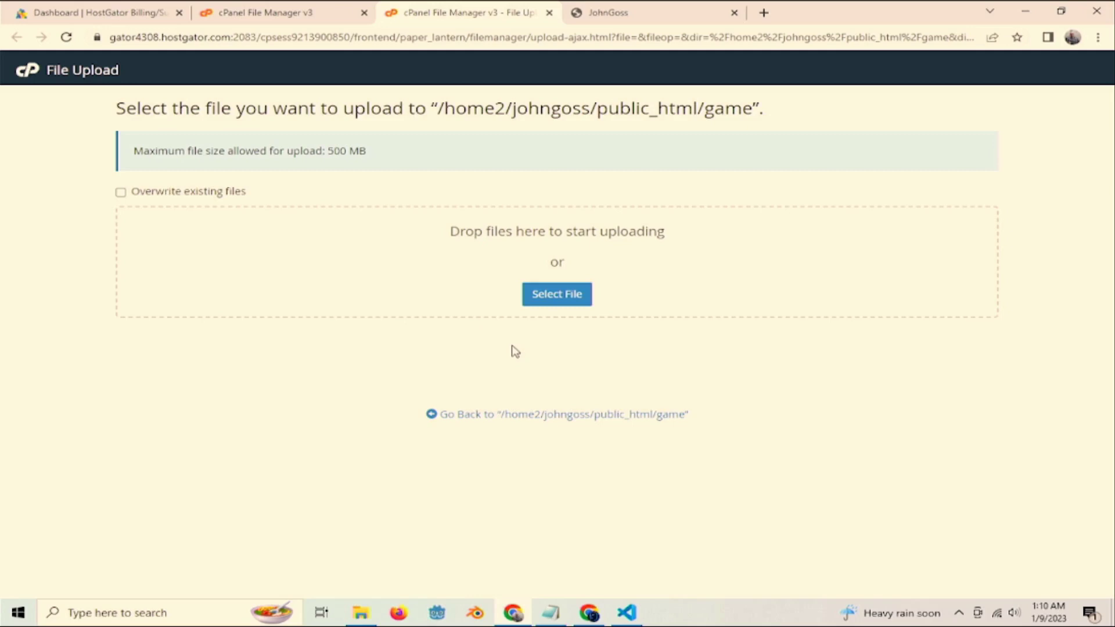
{"action": "left_click", "coordinate": [374, 619]}
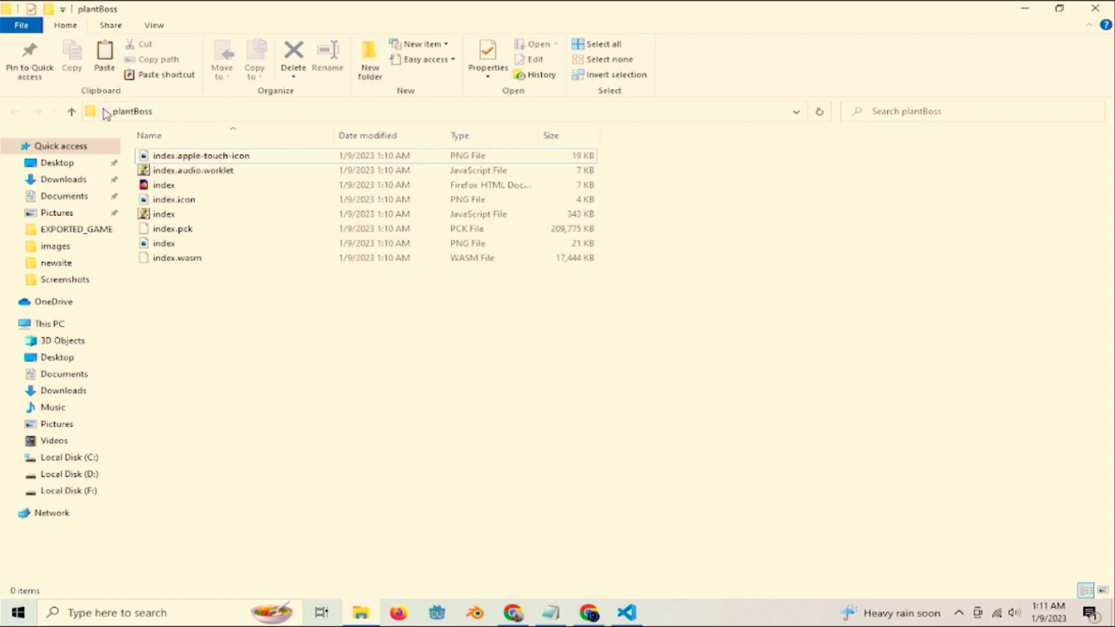
{"action": "left_click", "coordinate": [1024, 8]}
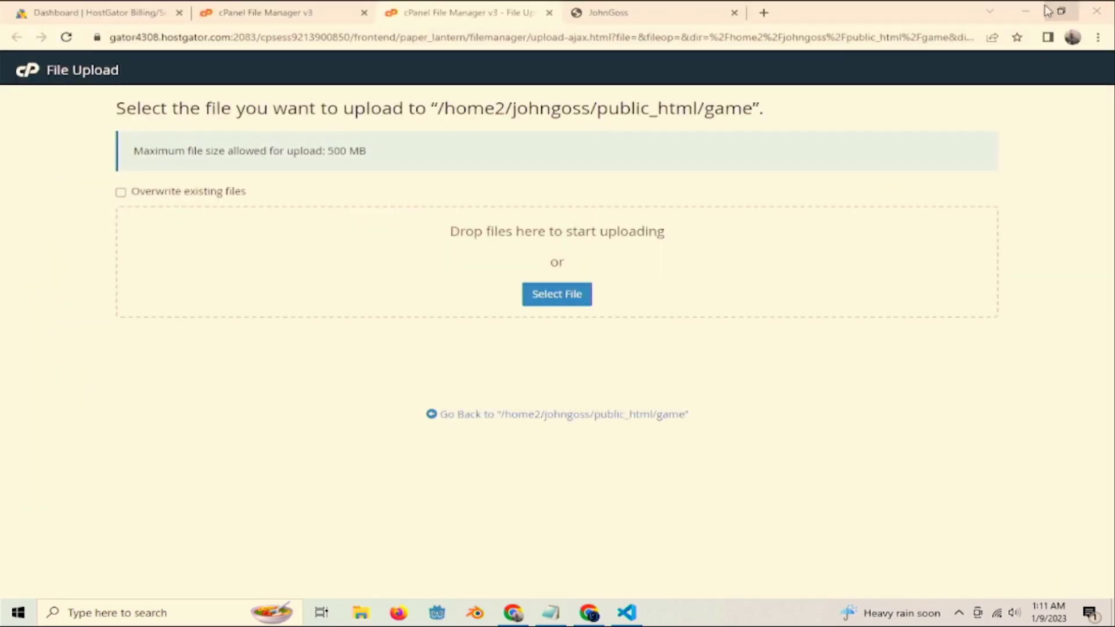
{"action": "left_click", "coordinate": [1025, 10]}
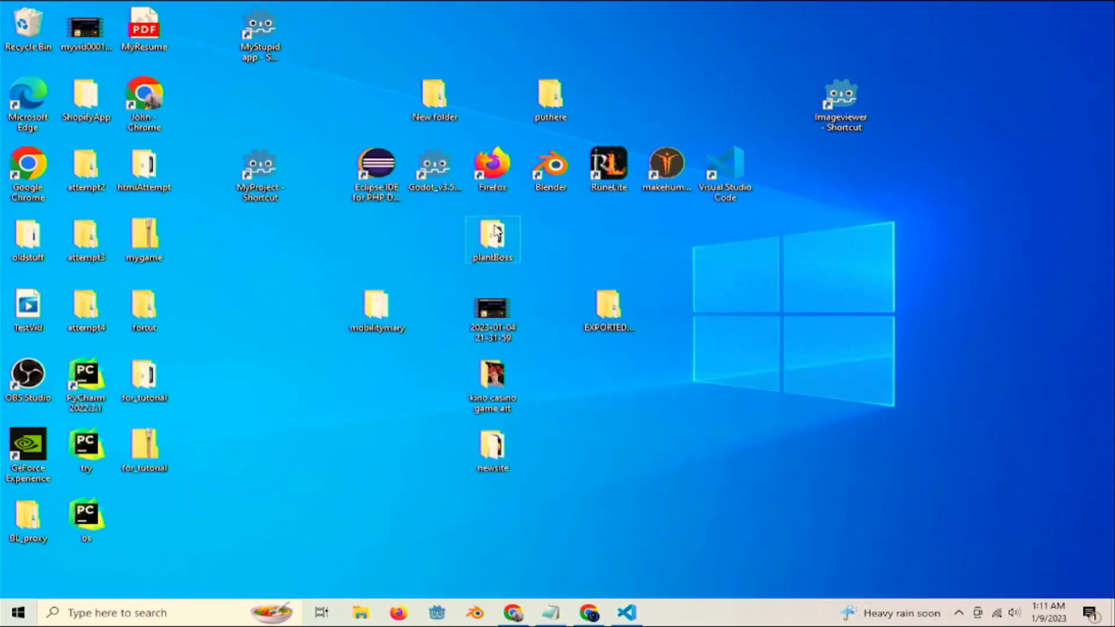
Zip the exported plantBoss folder via Send to > Compressed (zipped) folder on the desktop
{"action": "right_click", "coordinate": [492, 240]}
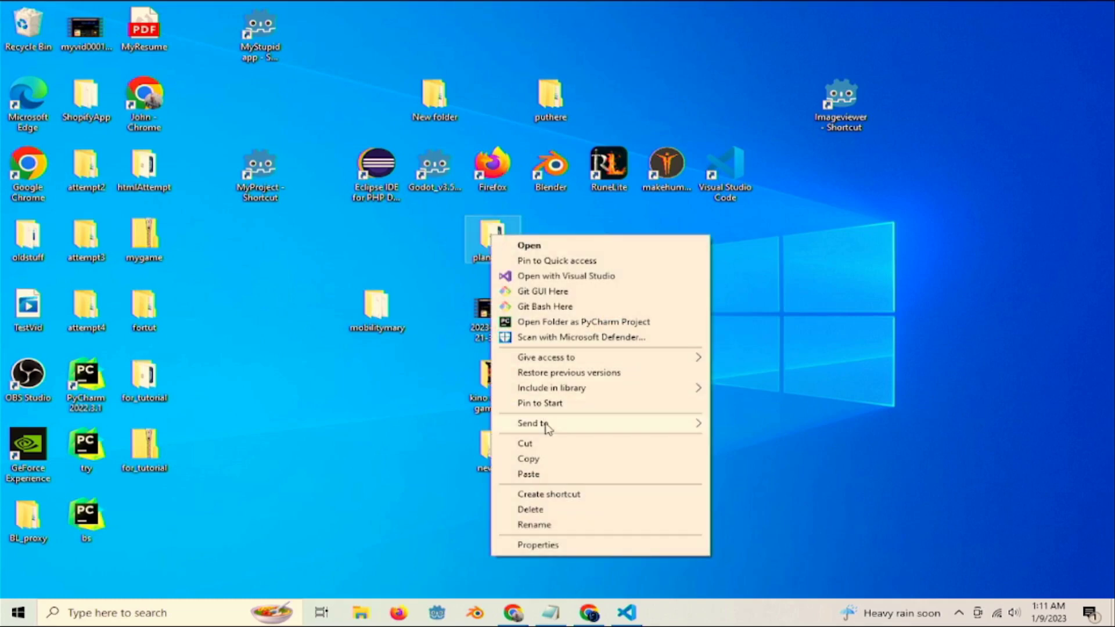
{"action": "mouse_move", "coordinate": [546, 429]}
{"action": "left_click", "coordinate": [745, 446]}
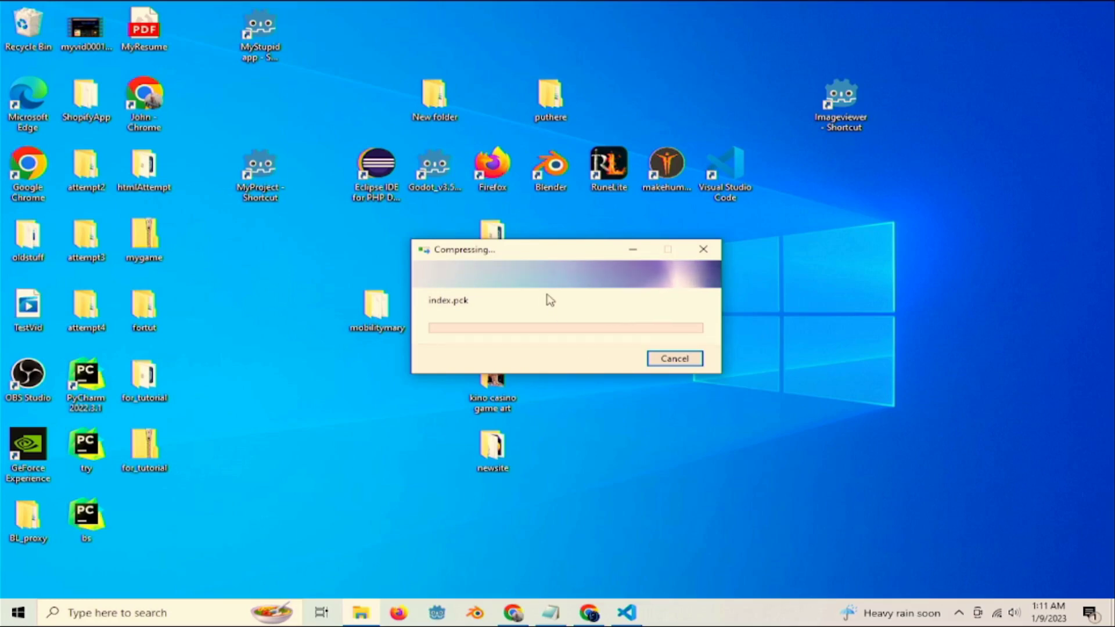
{"action": "left_click", "coordinate": [513, 613]}
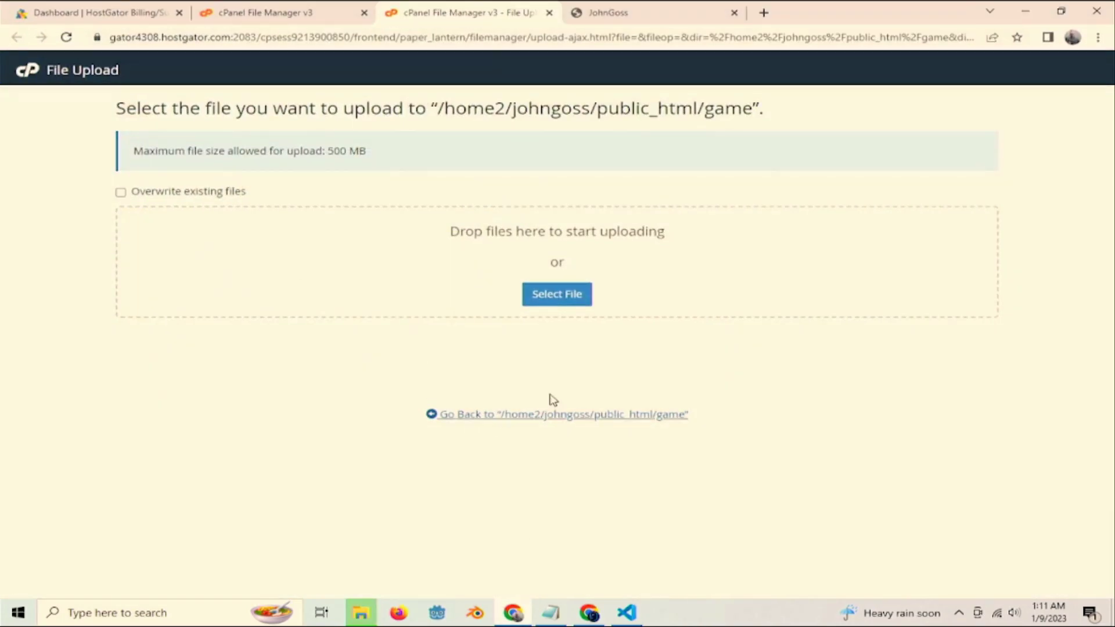
{"action": "left_click", "coordinate": [1025, 10]}
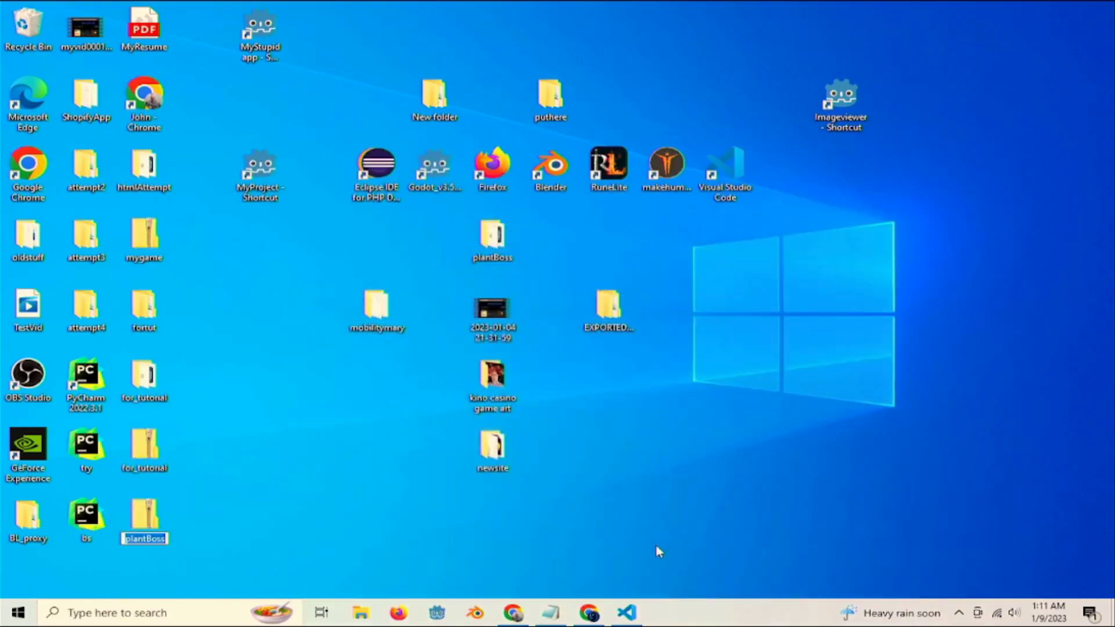
Upload the plantBoss zip (121.07 MB) from the Desktop into public_html/game
{"action": "left_click", "coordinate": [517, 613]}
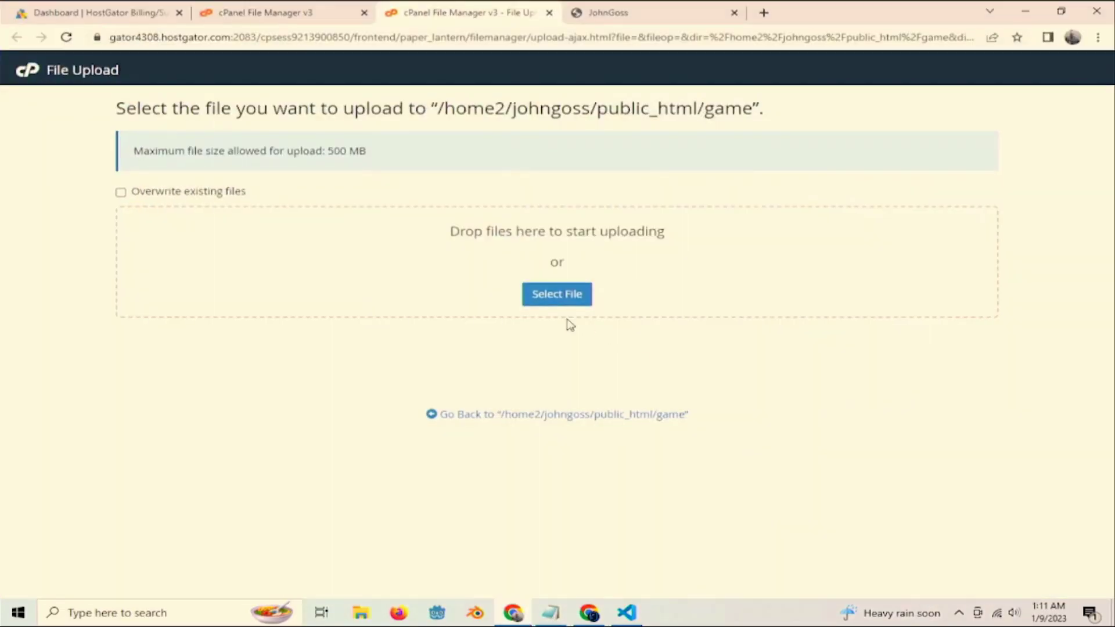
{"action": "left_click", "coordinate": [569, 303]}
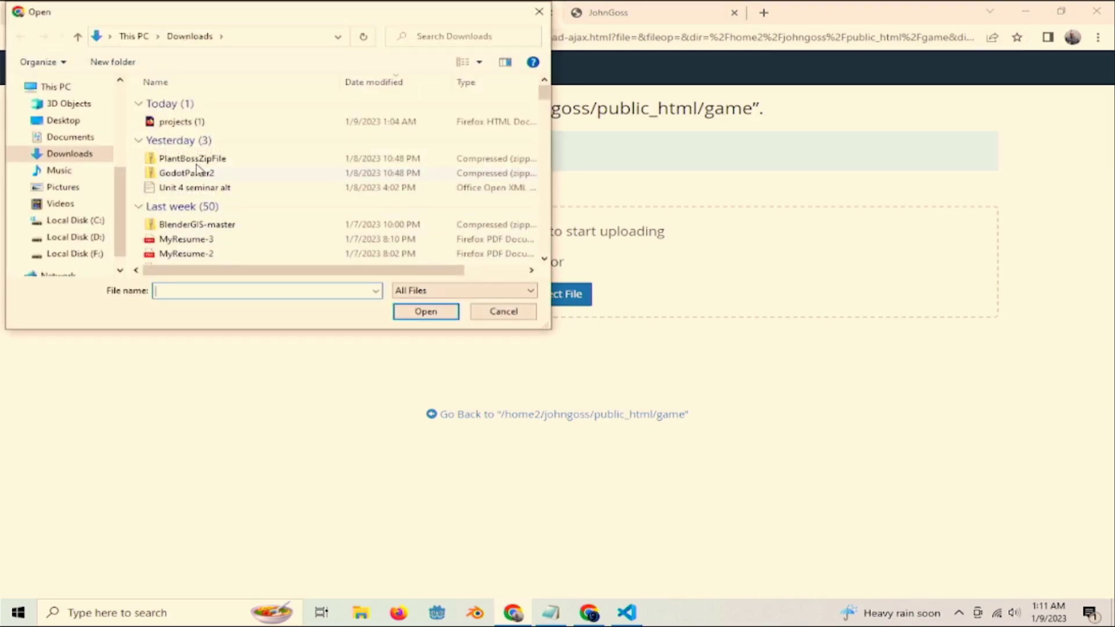
{"action": "left_click", "coordinate": [197, 161]}
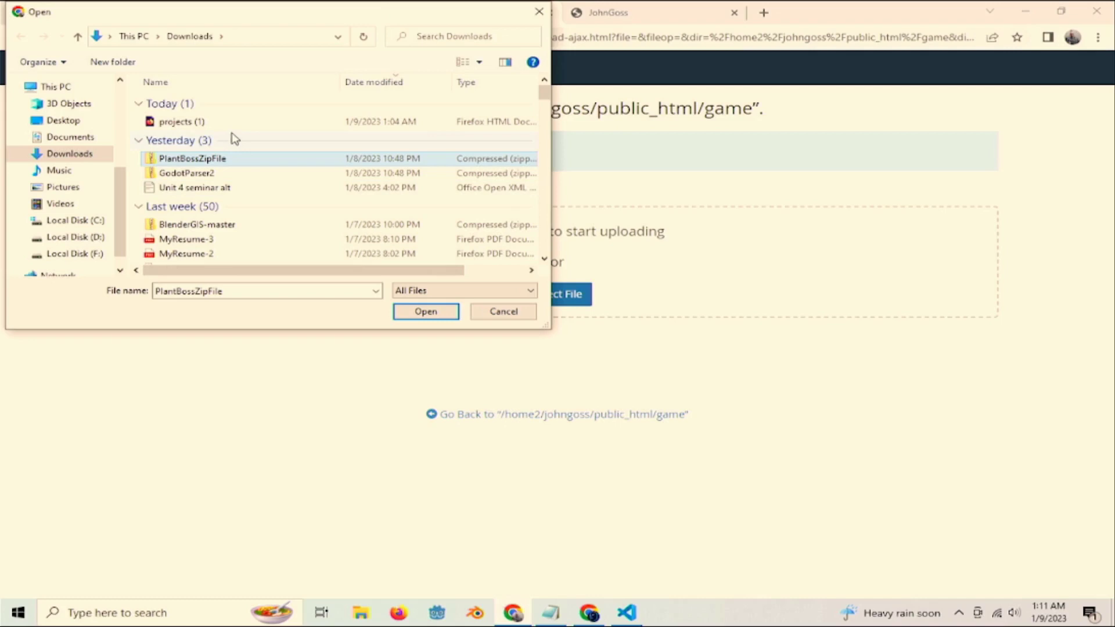
{"action": "left_click", "coordinate": [64, 120]}
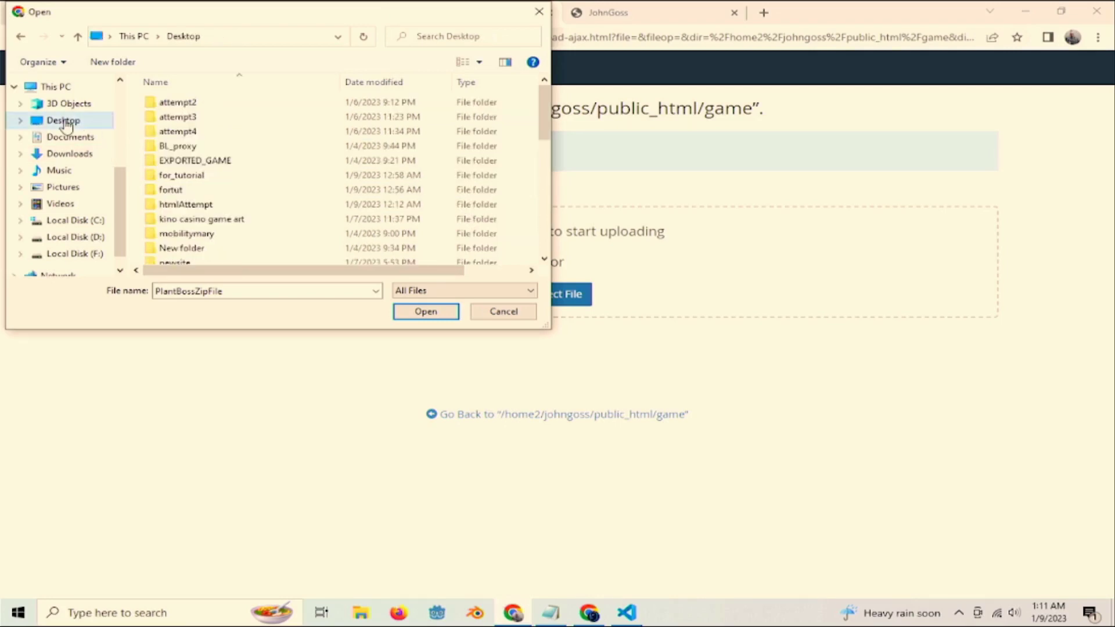
{"action": "scroll", "coordinate": [261, 164], "scroll_direction": "down", "scroll_amount": 4}
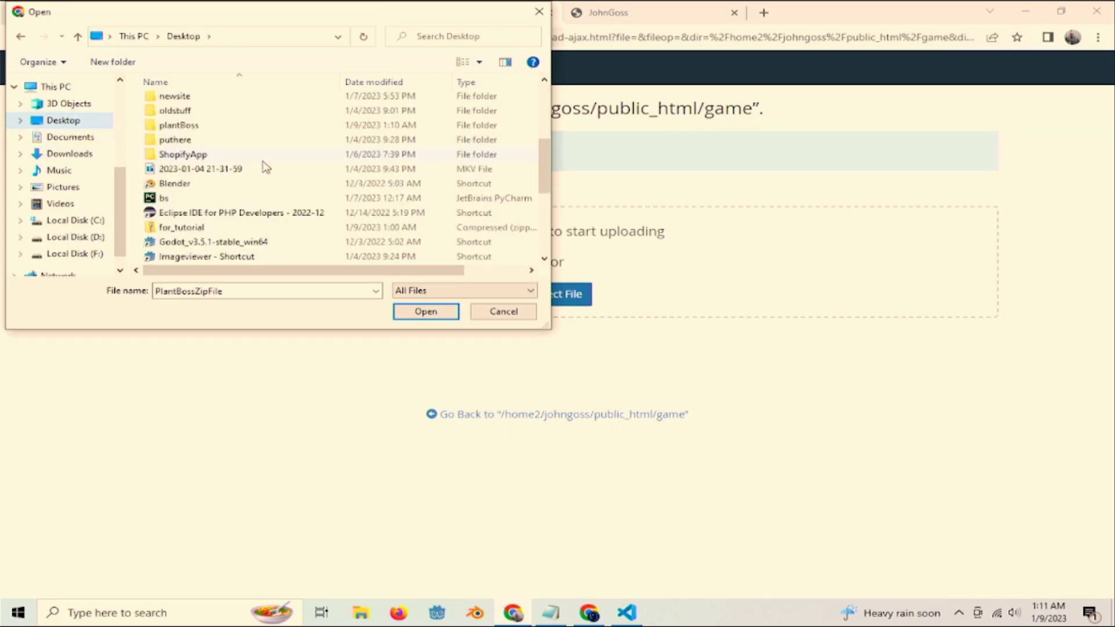
{"action": "scroll", "coordinate": [262, 186], "scroll_direction": "down", "scroll_amount": 1}
{"action": "scroll", "coordinate": [258, 195], "scroll_direction": "down", "scroll_amount": 2}
{"action": "left_click", "coordinate": [235, 244]}
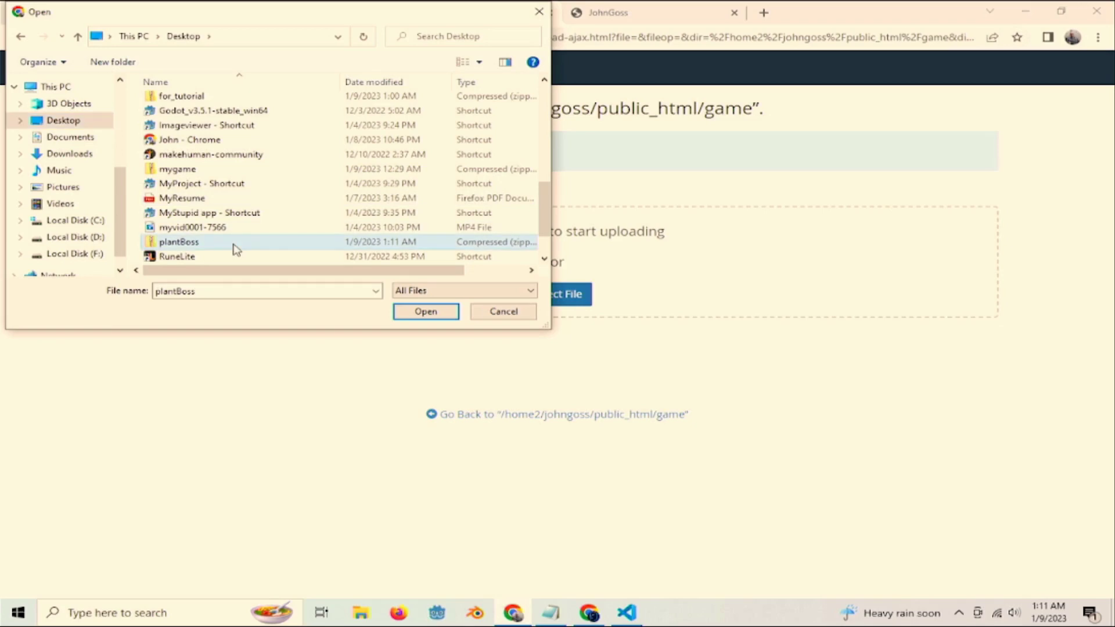
{"action": "left_click", "coordinate": [432, 314]}
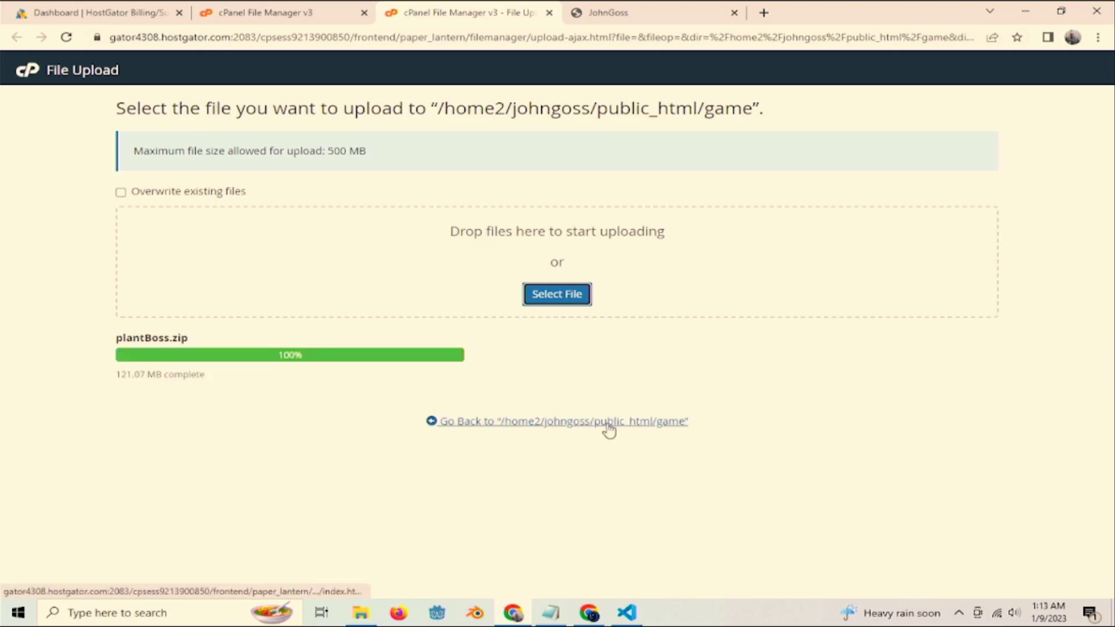
Return to the game folder and extract plantBoss.zip into /public_html/game
{"action": "left_click", "coordinate": [609, 429]}
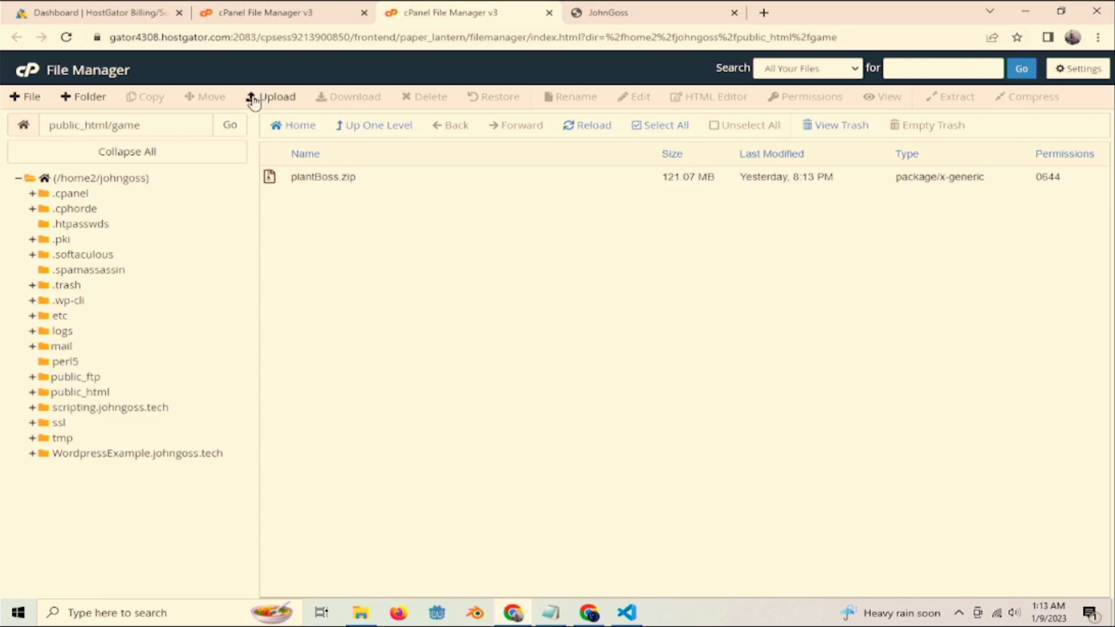
{"action": "left_click", "coordinate": [360, 125]}
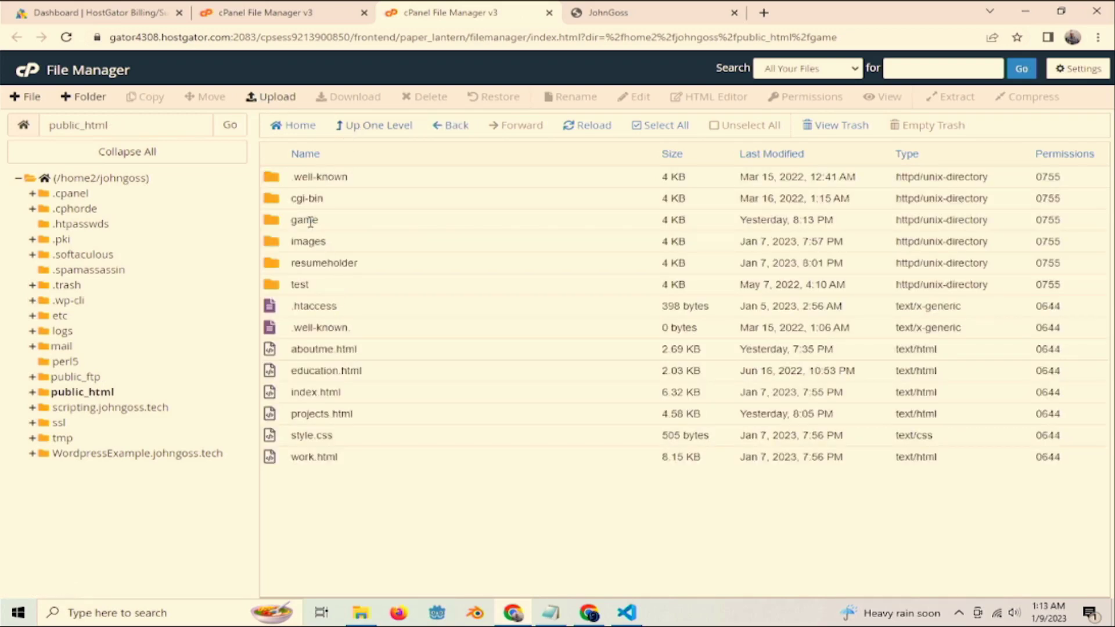
{"action": "double_click", "coordinate": [346, 222]}
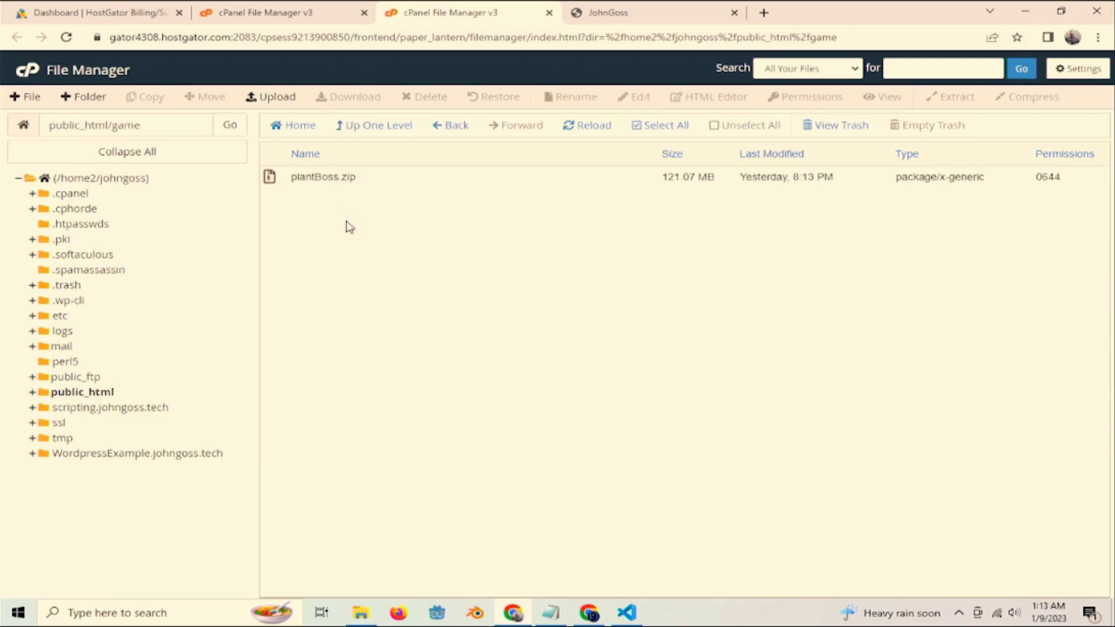
{"action": "left_click", "coordinate": [381, 184]}
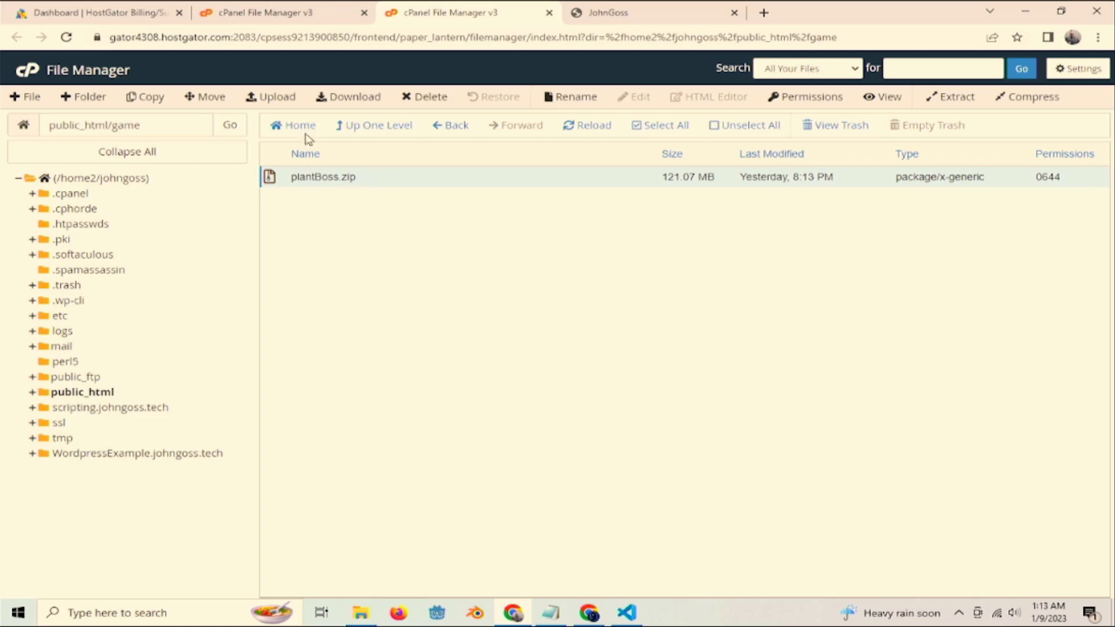
{"action": "right_click", "coordinate": [332, 176]}
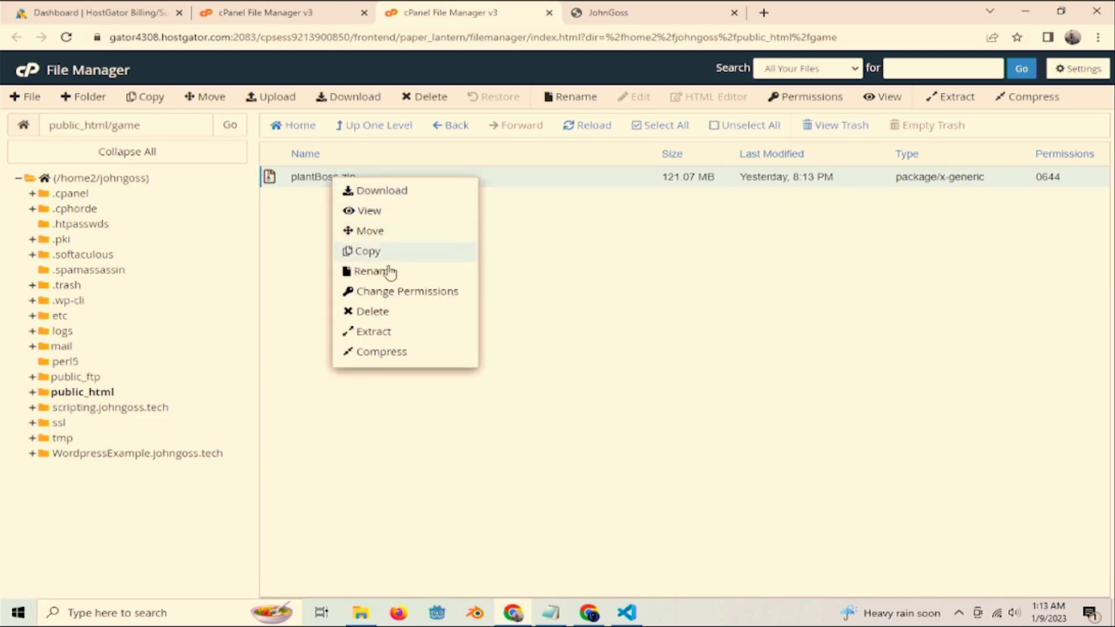
{"action": "left_click", "coordinate": [385, 331]}
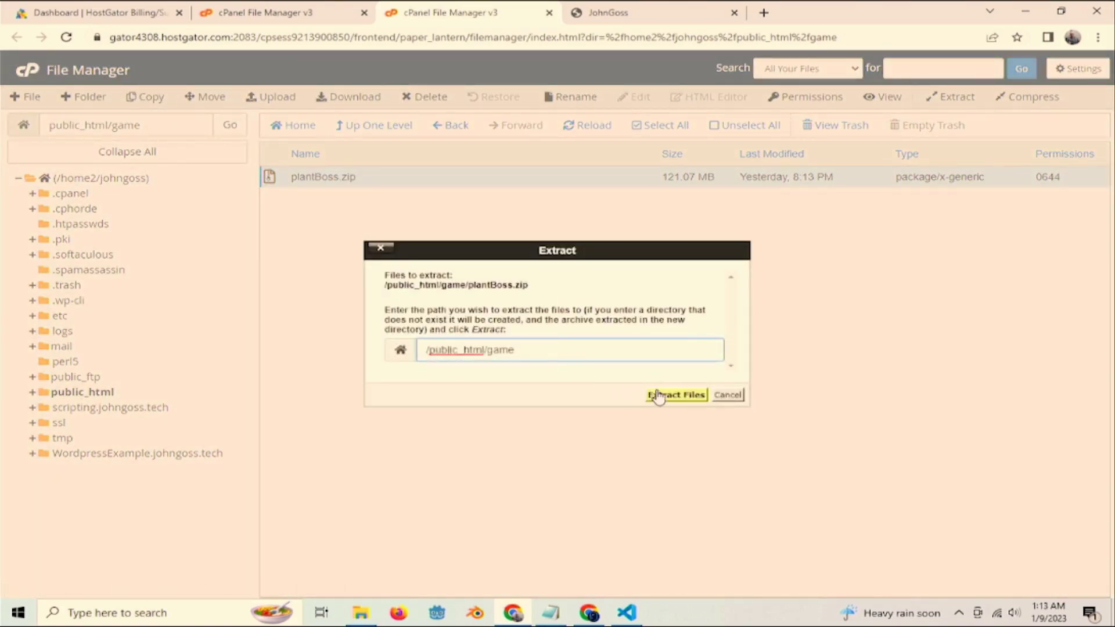
{"action": "left_click", "coordinate": [658, 396]}
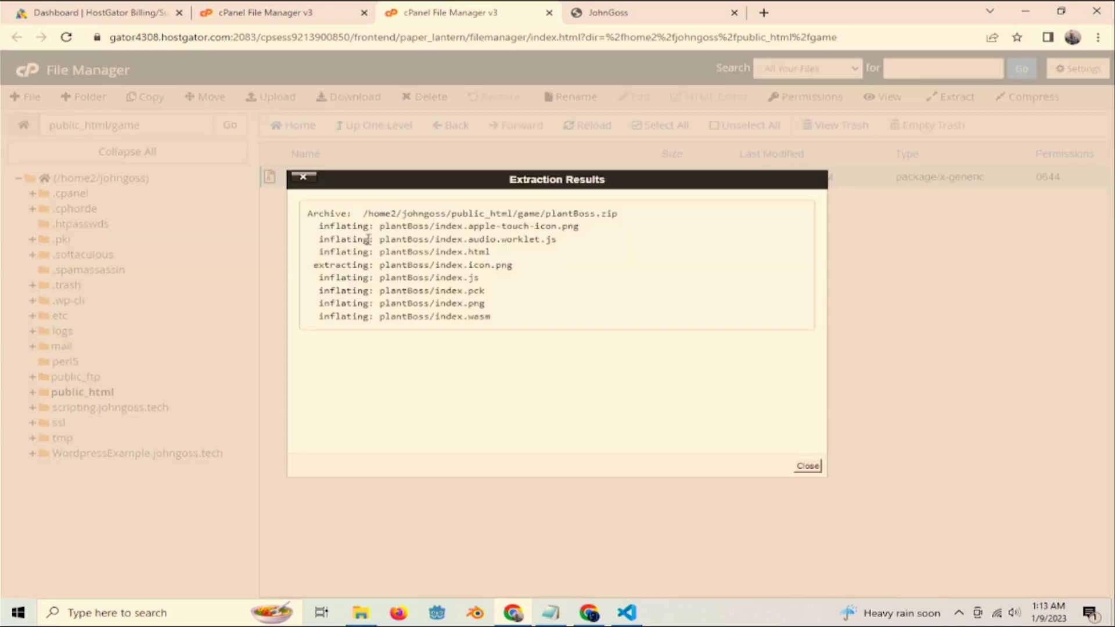
Close the extraction results, open public_html/game/plantBoss, and select index.html (6.68 KB)
{"action": "left_click", "coordinate": [812, 467]}
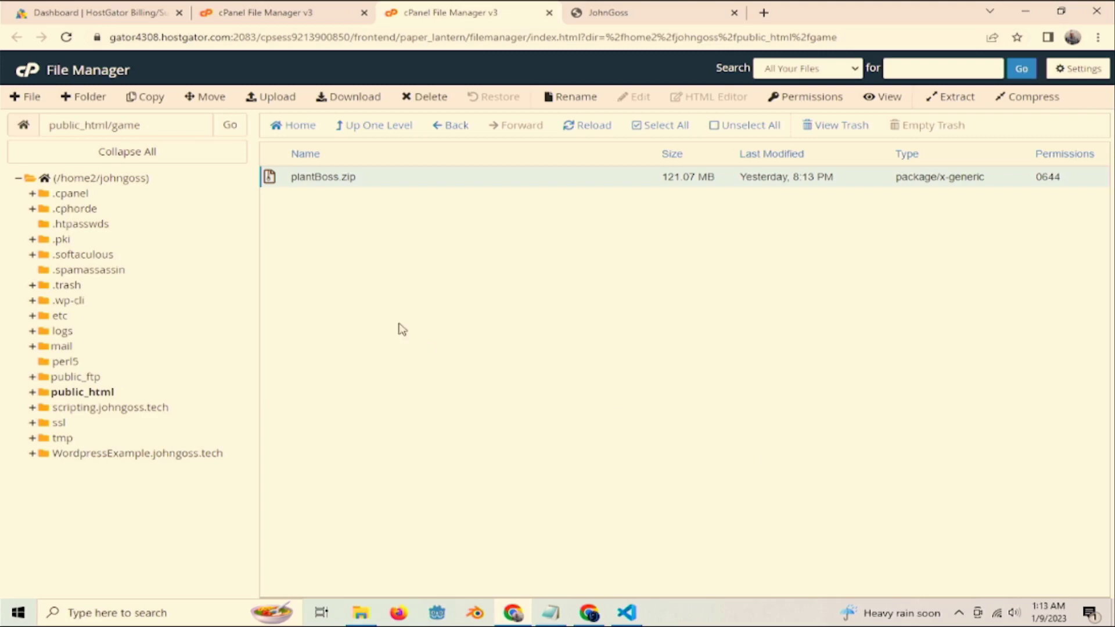
{"action": "left_click", "coordinate": [375, 126]}
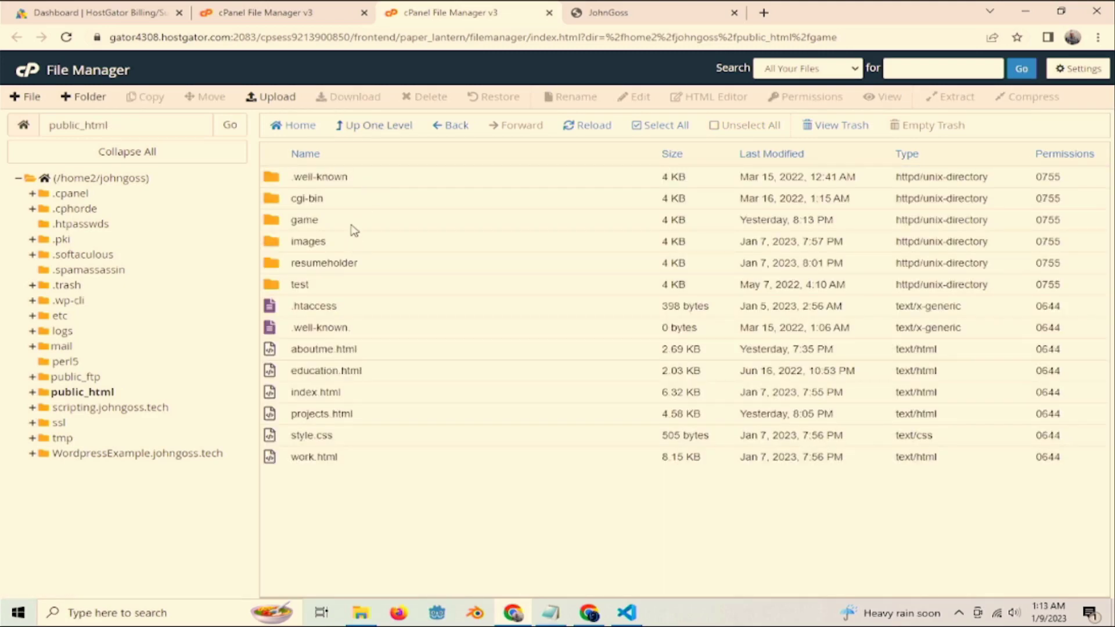
{"action": "double_click", "coordinate": [353, 221]}
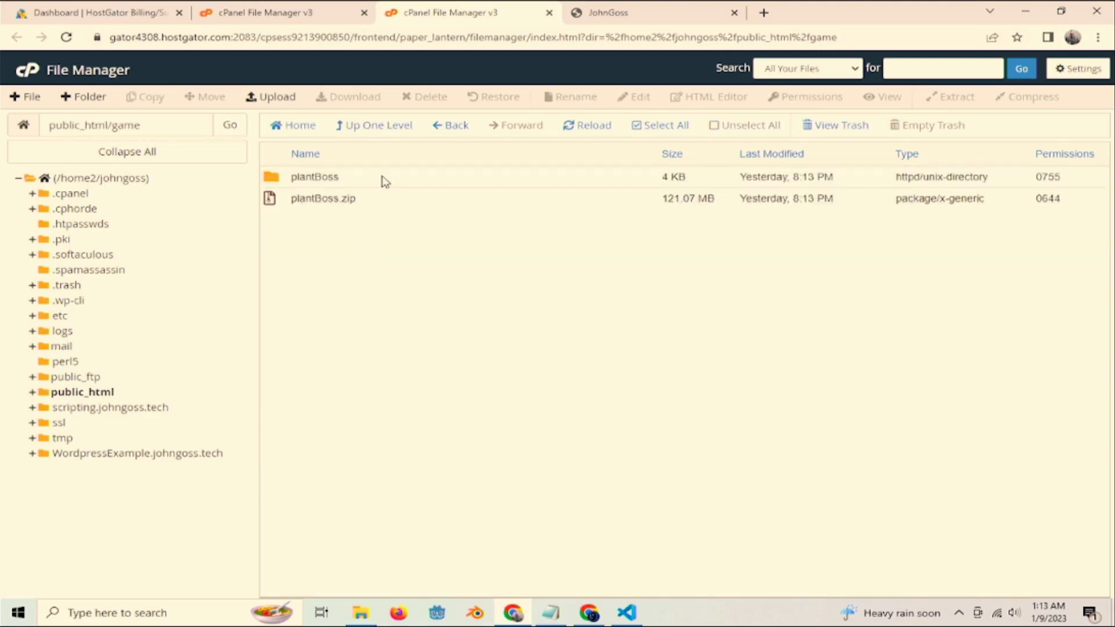
{"action": "double_click", "coordinate": [384, 180]}
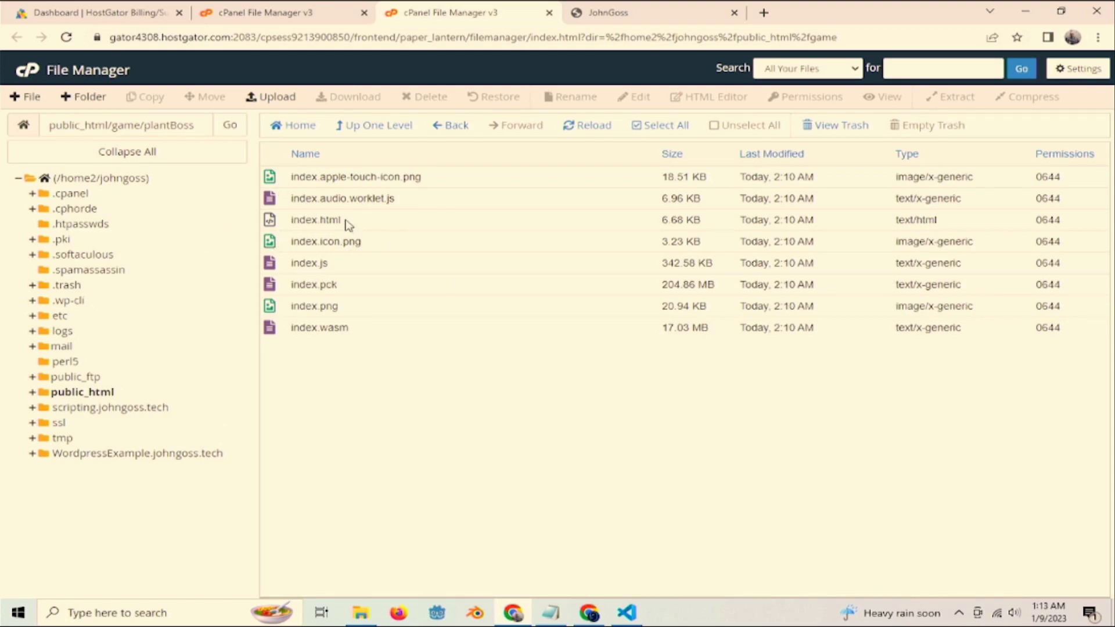
{"action": "left_click", "coordinate": [276, 225]}
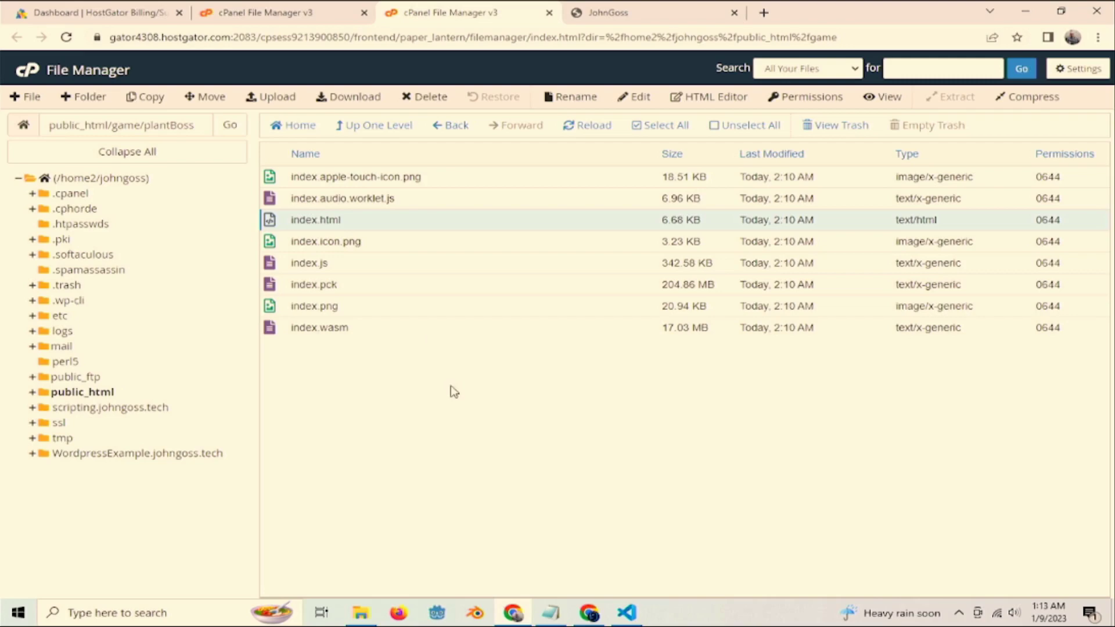
Scroll through the live JohnGoss projects page, then return to the other File Manager tab
{"action": "left_click", "coordinate": [607, 13]}
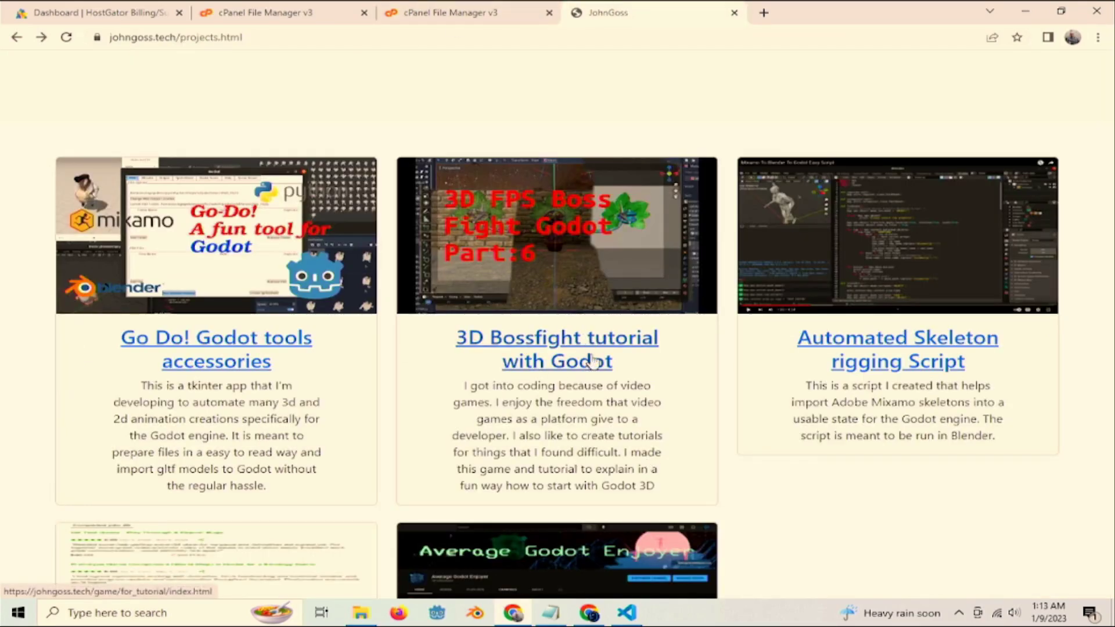
{"action": "scroll", "coordinate": [250, 51], "scroll_direction": "up", "scroll_amount": 1}
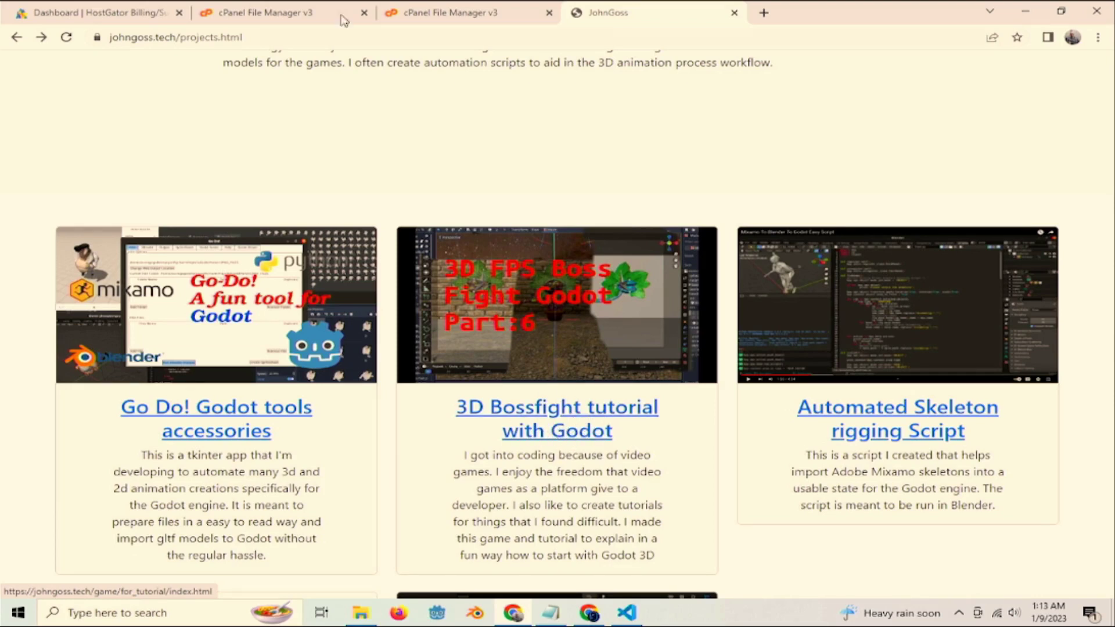
{"action": "left_click", "coordinate": [233, 12]}
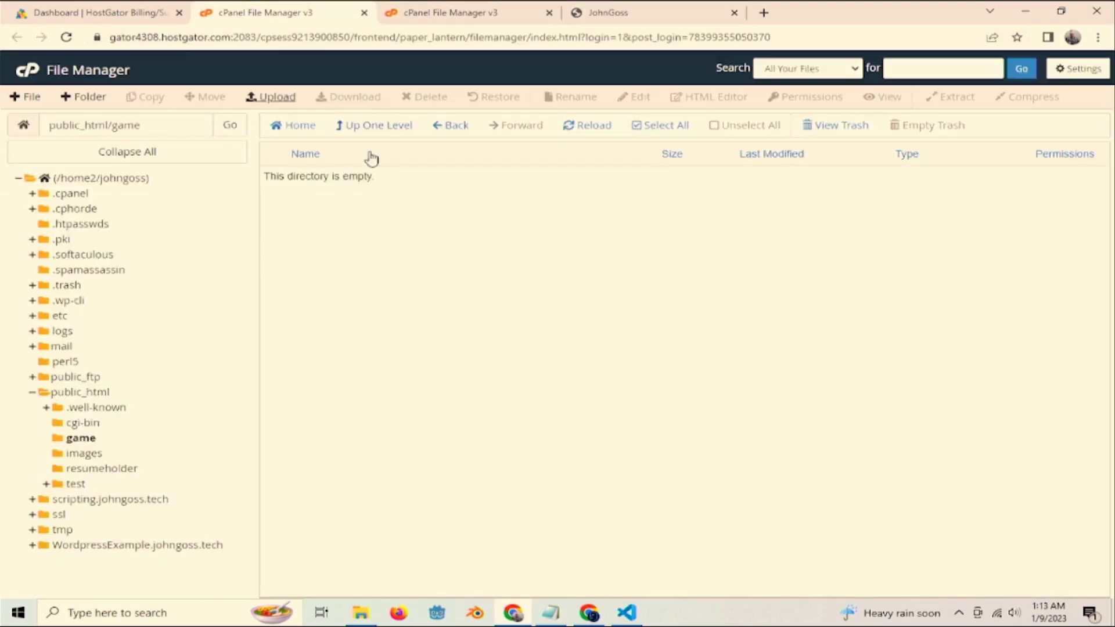
Download projects.html from public_html as projects (2).html, preview it, then close the preview
{"action": "left_click", "coordinate": [77, 390]}
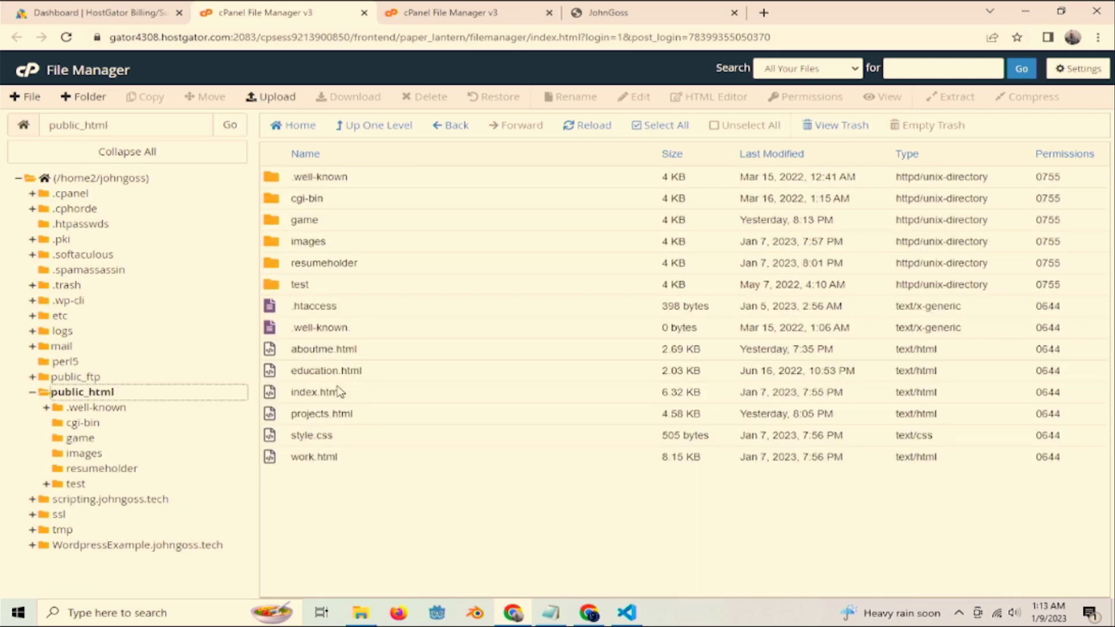
{"action": "left_click", "coordinate": [324, 414]}
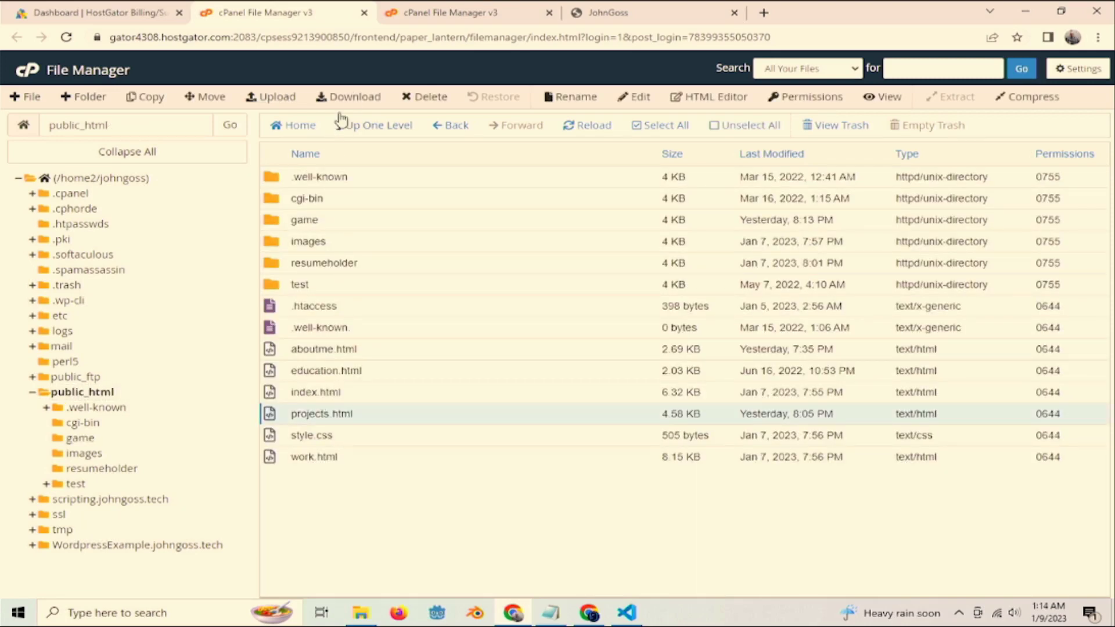
{"action": "left_click", "coordinate": [351, 97]}
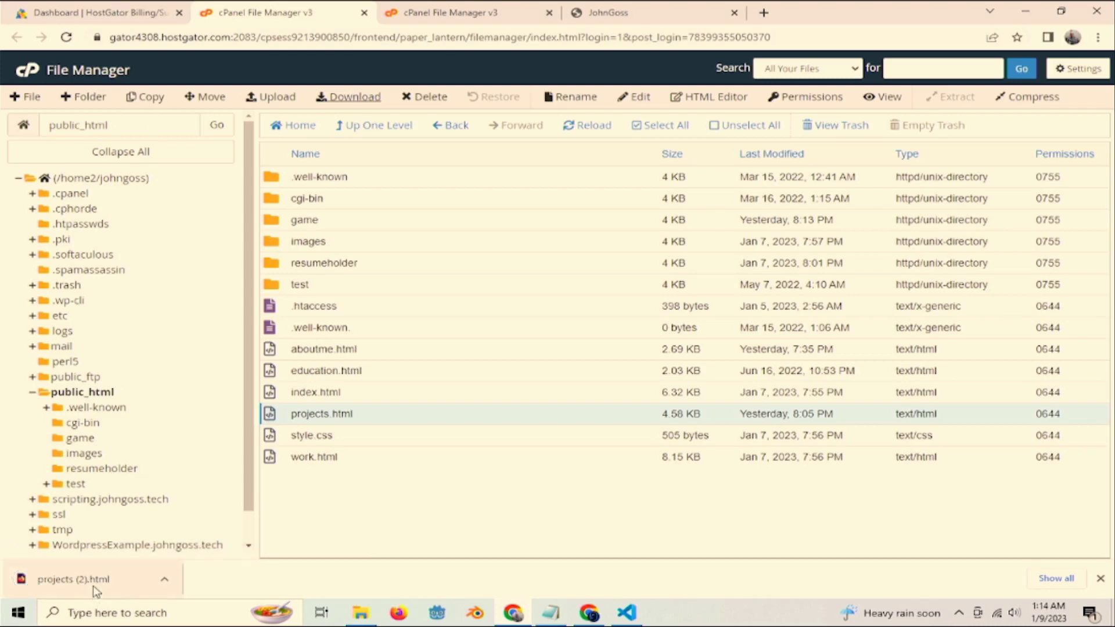
{"action": "left_click", "coordinate": [90, 578]}
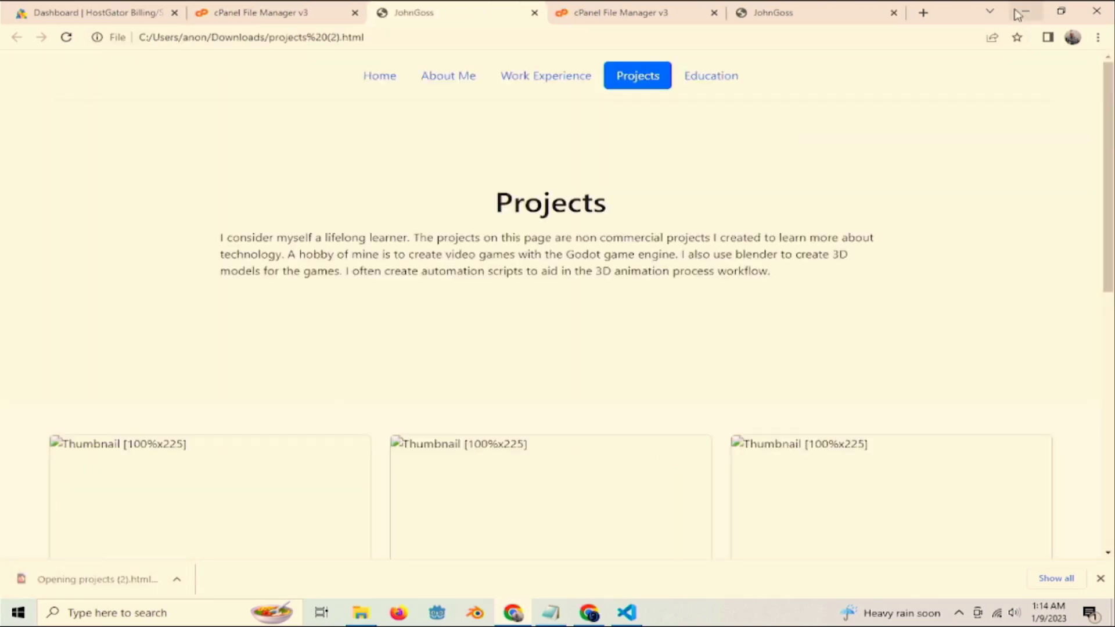
{"action": "left_click", "coordinate": [534, 12]}
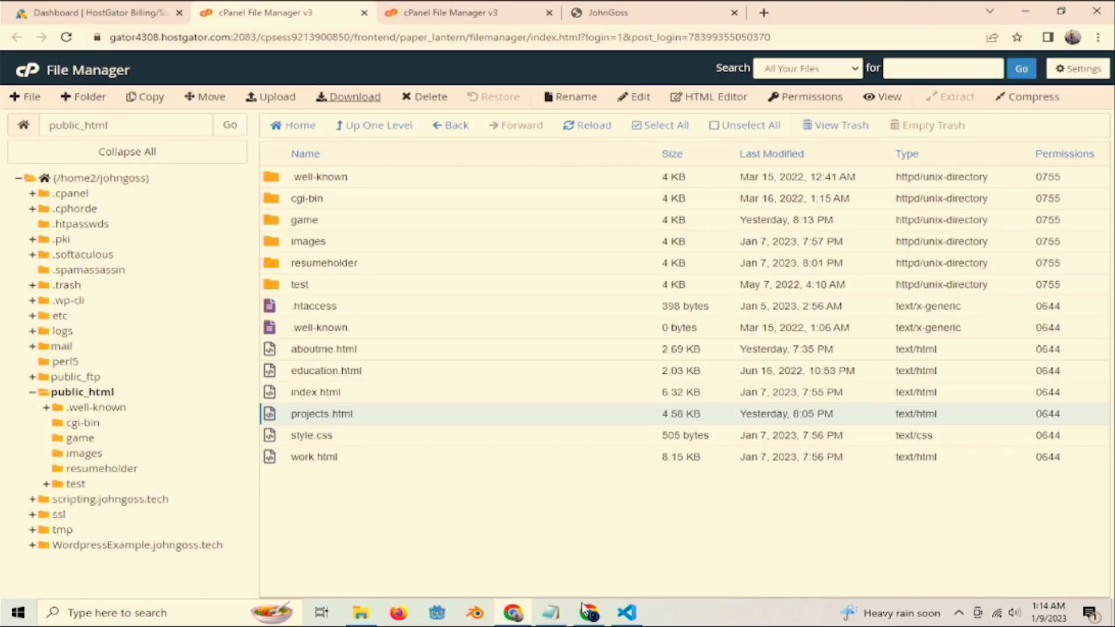
Open Downloads/projects (2).html in Visual Studio Code, trusting the file for editing
{"action": "left_click", "coordinate": [627, 612]}
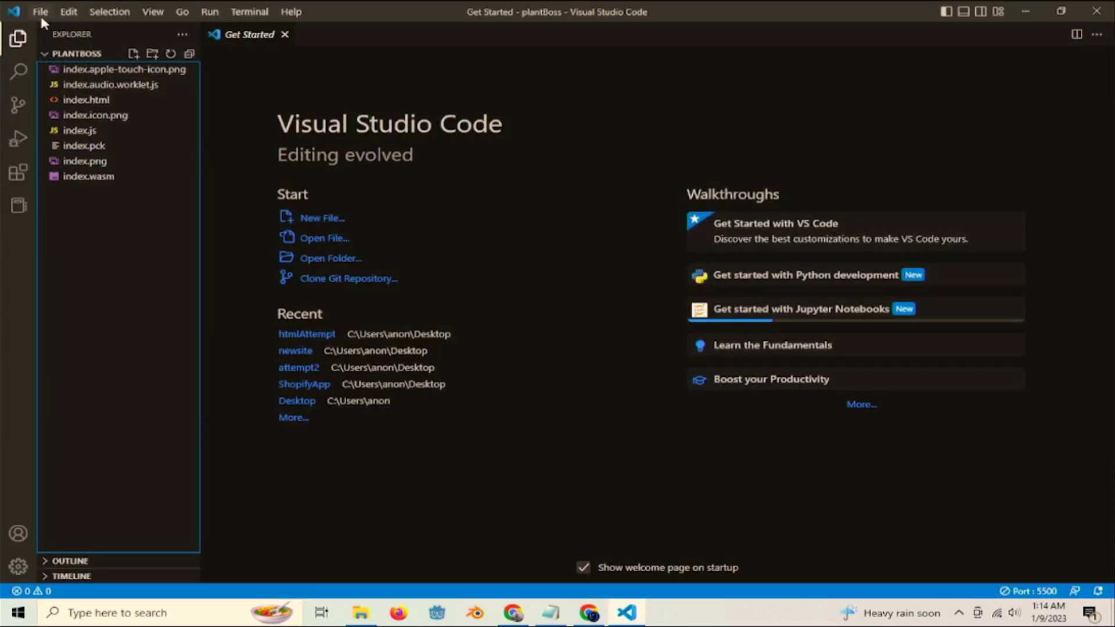
{"action": "left_click", "coordinate": [41, 12]}
{"action": "left_click", "coordinate": [88, 98]}
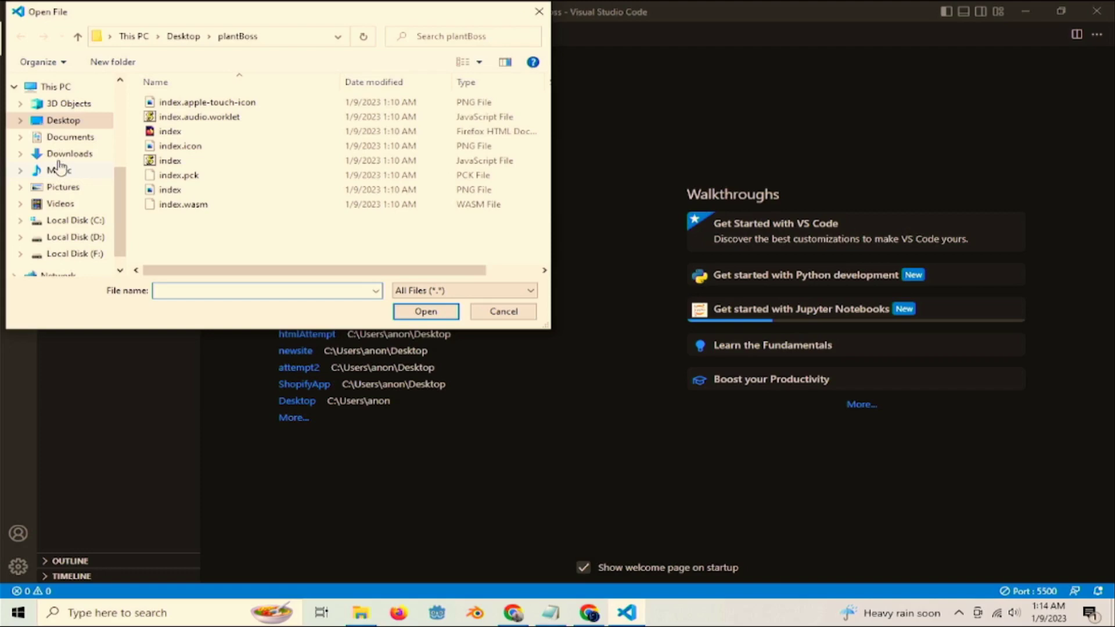
{"action": "left_click", "coordinate": [64, 153]}
{"action": "double_click", "coordinate": [192, 120]}
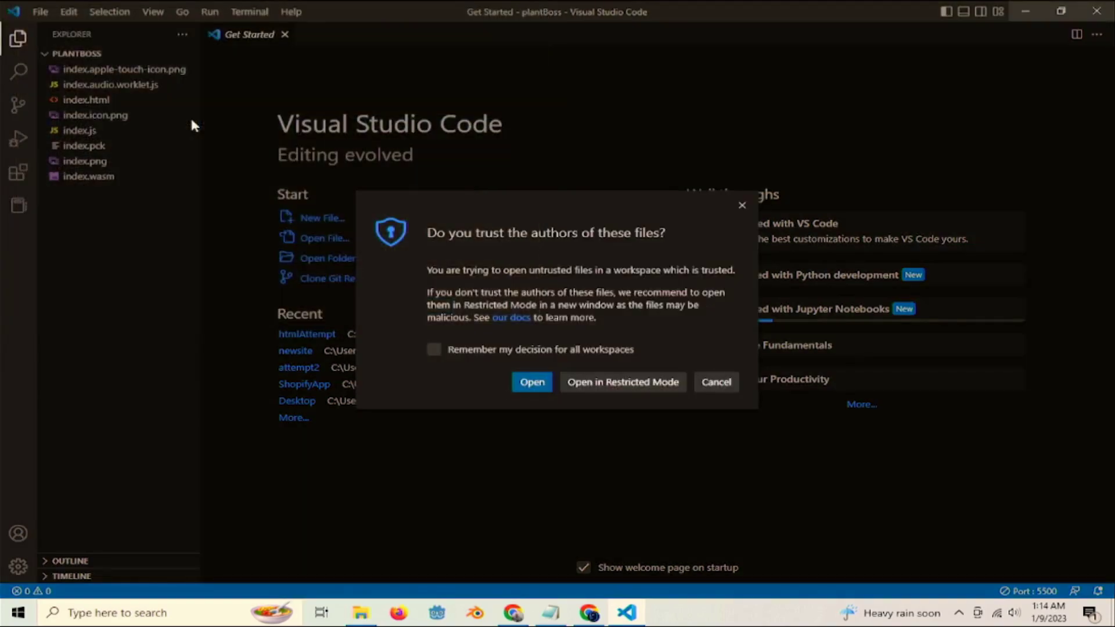
{"action": "left_click", "coordinate": [531, 382]}
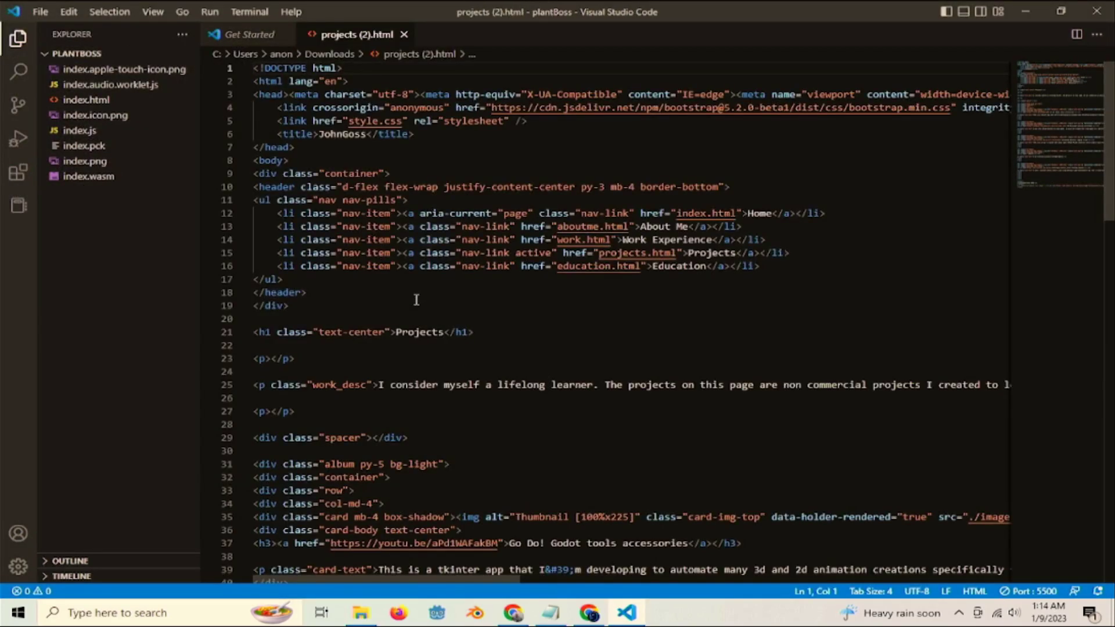
{"action": "scroll", "coordinate": [426, 300], "scroll_direction": "down", "scroll_amount": 4}
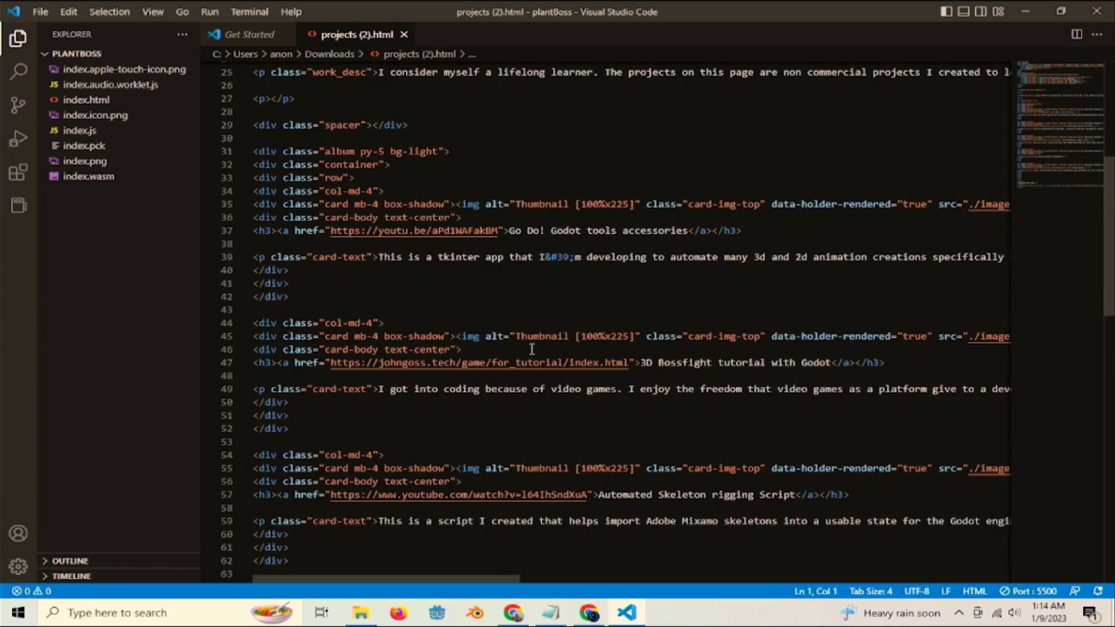
{"action": "scroll", "coordinate": [589, 364], "scroll_direction": "down", "scroll_amount": 1}
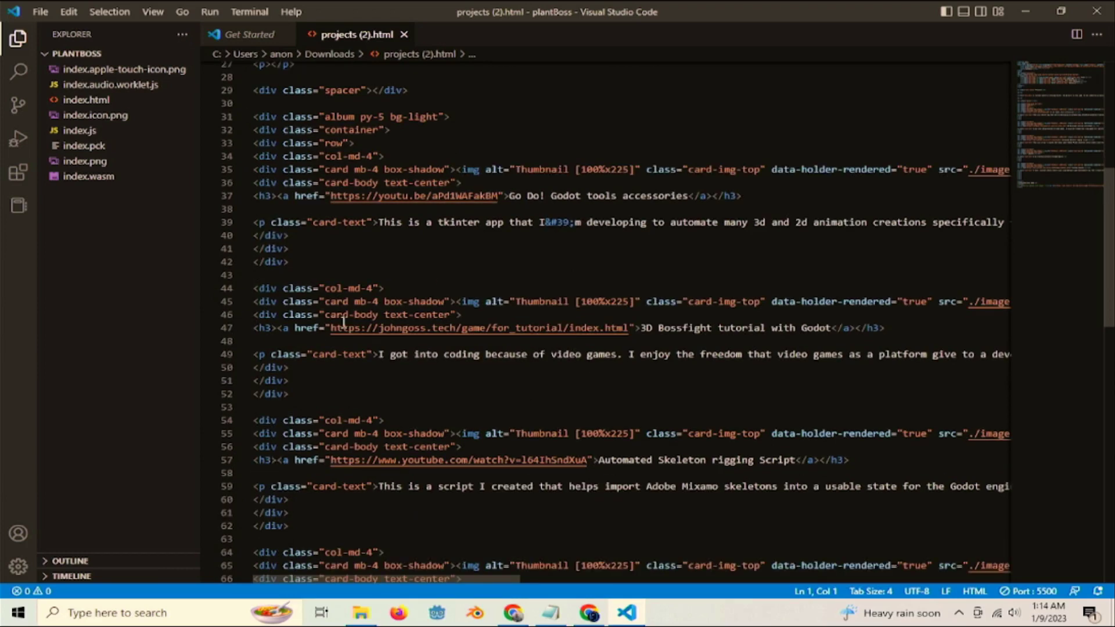
{"action": "left_click", "coordinate": [631, 329]}
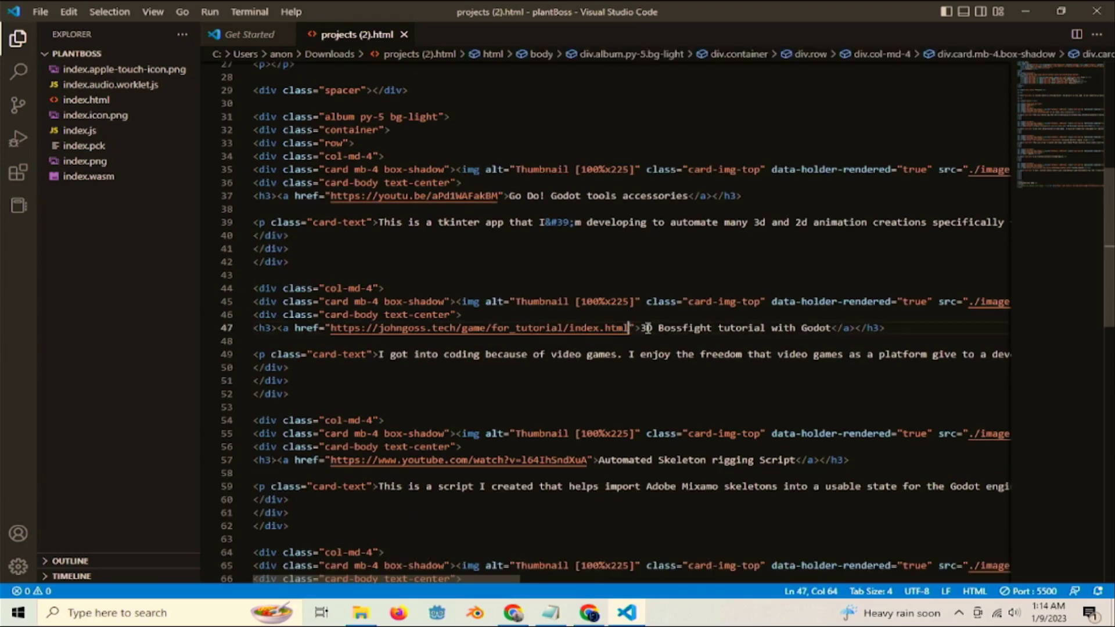
{"action": "key", "text": "BackSpace"}
{"action": "key", "text": "BackSpace"}
{"action": "key", "text": "BackSpace"}
{"action": "key", "text": "BackSpace"}
{"action": "key", "text": "BackSpace"}
{"action": "key", "text": "BackSpace"}
{"action": "key", "text": "BackSpace"}
{"action": "key", "text": "BackSpace"}
{"action": "key", "text": "BackSpace"}
{"action": "key", "text": "BackSpace"}
{"action": "key", "text": "BackSpace"}
{"action": "key", "text": "BackSpace"}
{"action": "key", "text": "BackSpace"}
{"action": "key", "text": "BackSpace"}
{"action": "key", "text": "BackSpace"}
{"action": "key", "text": "BackSpace"}
{"action": "key", "text": "BackSpace"}
{"action": "key", "text": "BackSpace"}
{"action": "key", "text": "BackSpace"}
{"action": "key", "text": "BackSpace"}
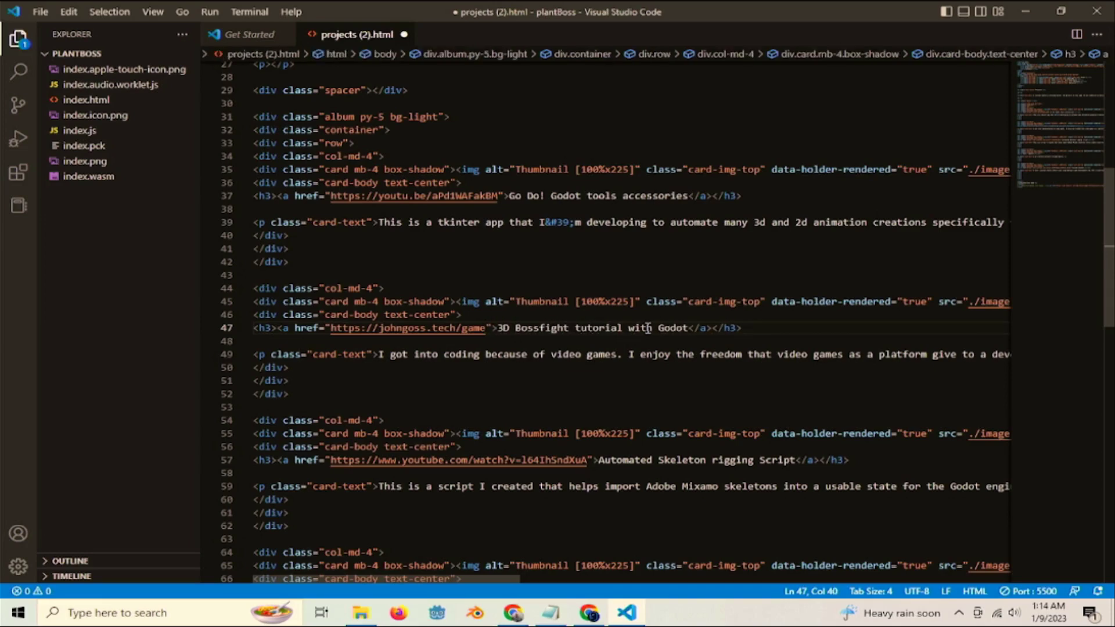
Dock VS Code and the cPanel File Manager side by side, hiding the editor's file list
{"action": "left_click_drag", "start_coordinate": [884, 32], "coordinate": [3, 313]}
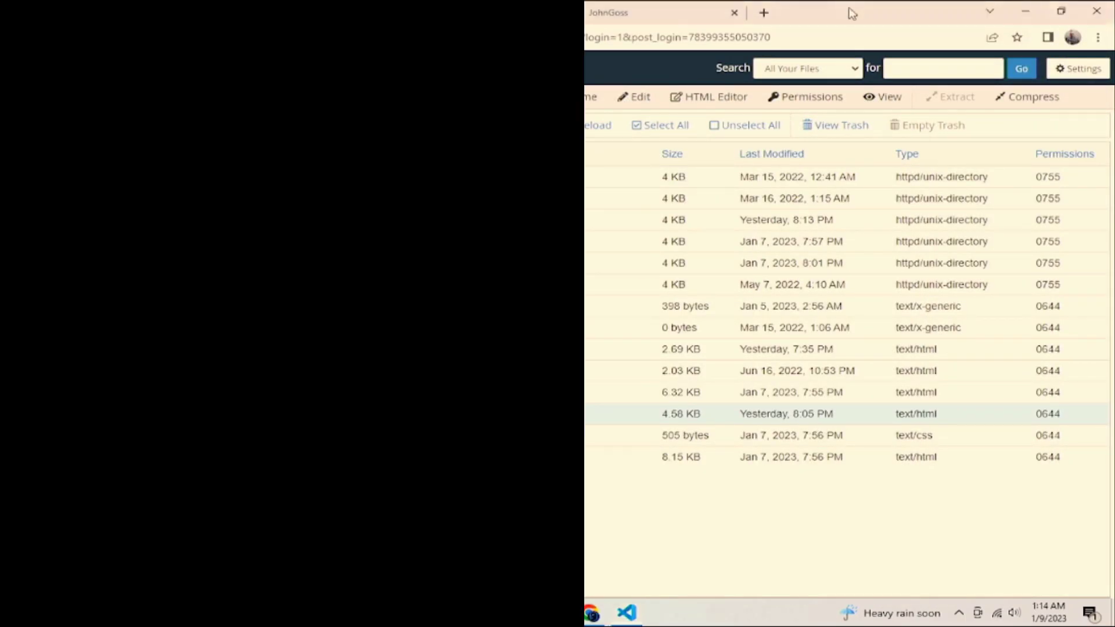
{"action": "left_click_drag", "start_coordinate": [849, 12], "coordinate": [1112, 290]}
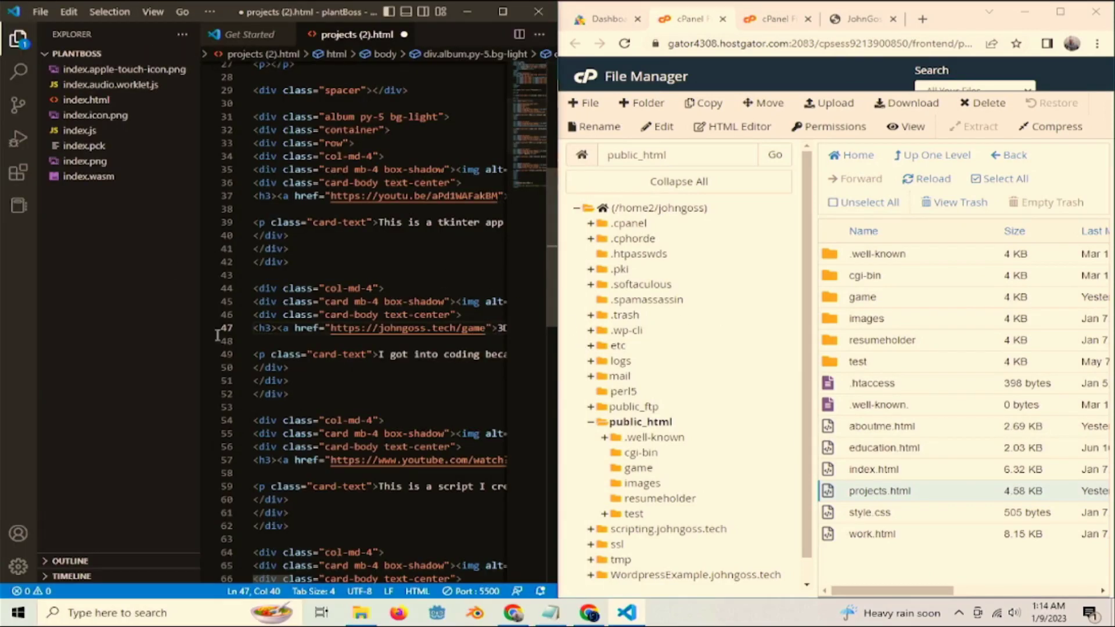
{"action": "left_click", "coordinate": [18, 41]}
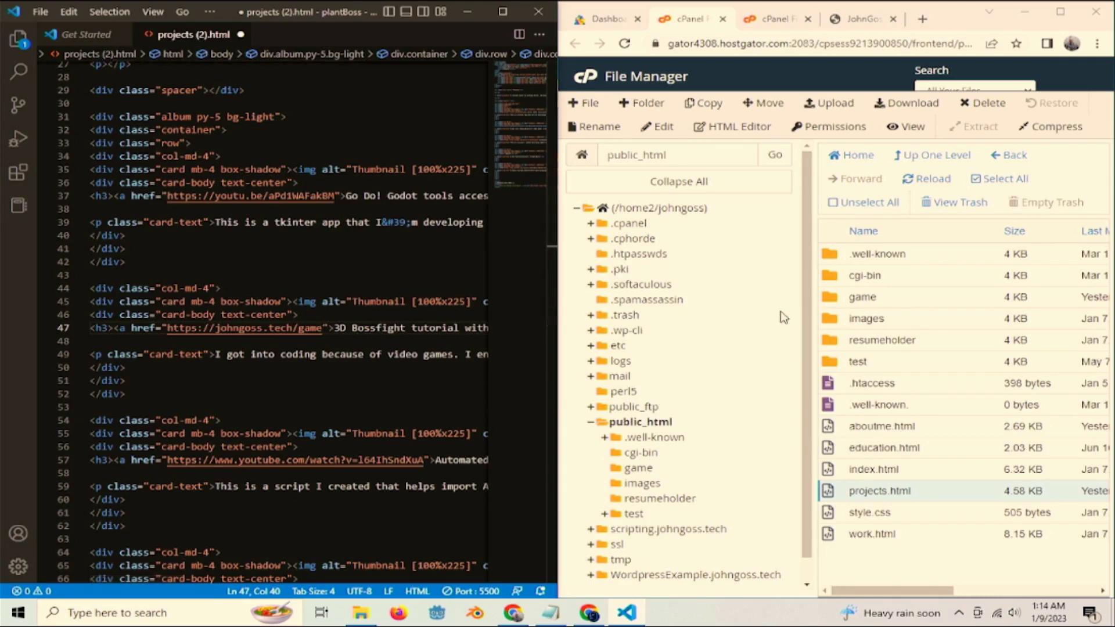
{"action": "left_click", "coordinate": [883, 299]}
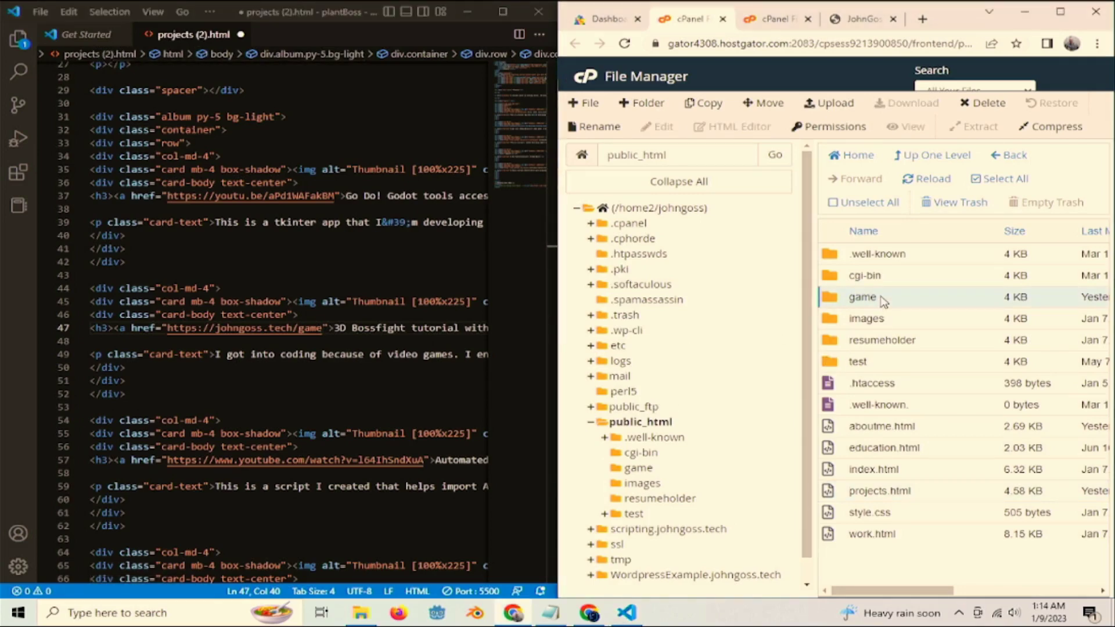
{"action": "left_click", "coordinate": [320, 328]}
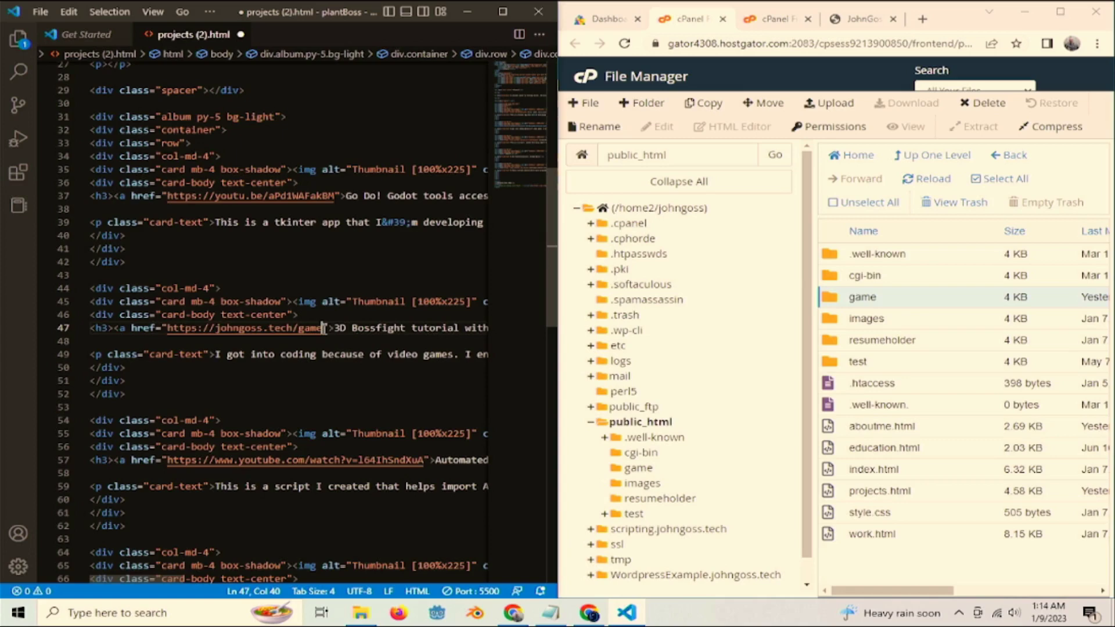
{"action": "type", "text": "/"}
{"action": "double_click", "coordinate": [882, 297]}
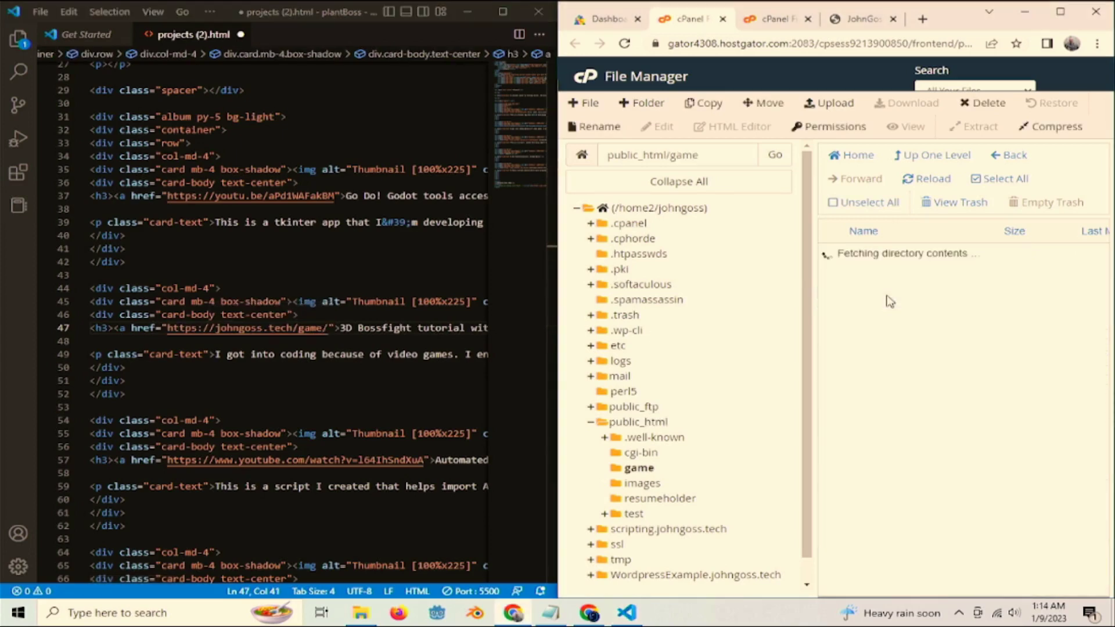
{"action": "left_click", "coordinate": [329, 328]}
{"action": "type", "text": "plan"}
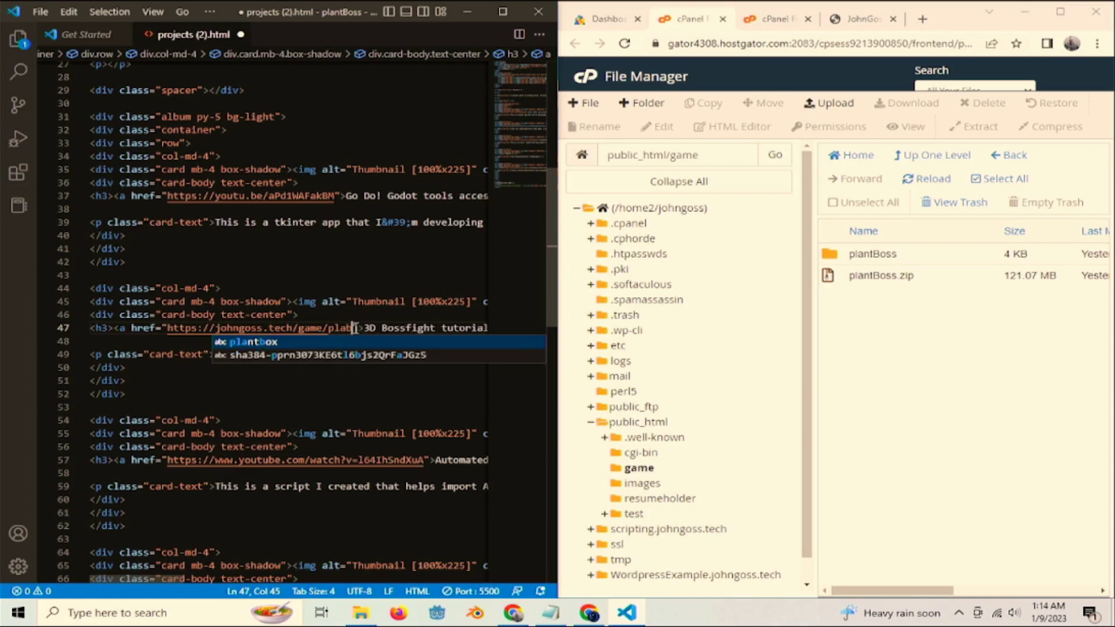
{"action": "type", "text": "tBoss"}
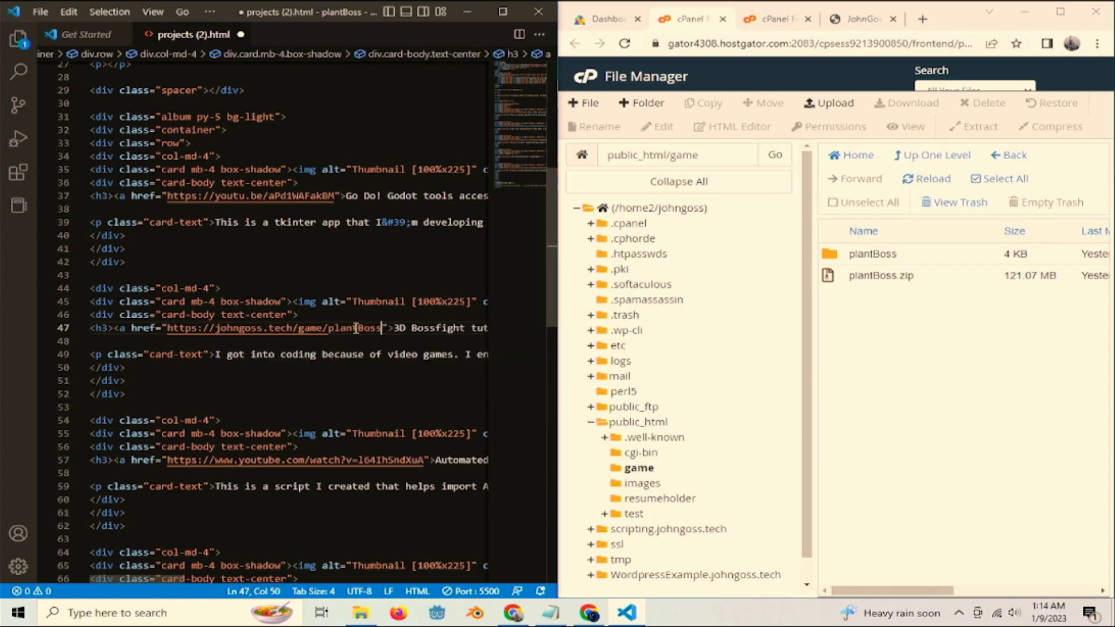
{"action": "type", "text": "/"}
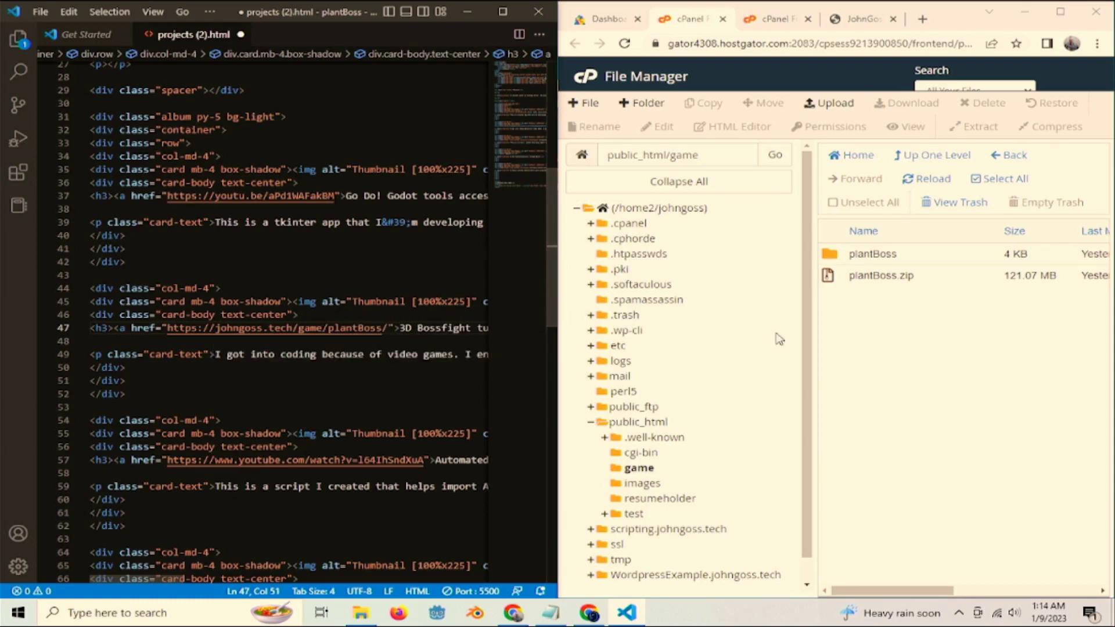
{"action": "double_click", "coordinate": [899, 260]}
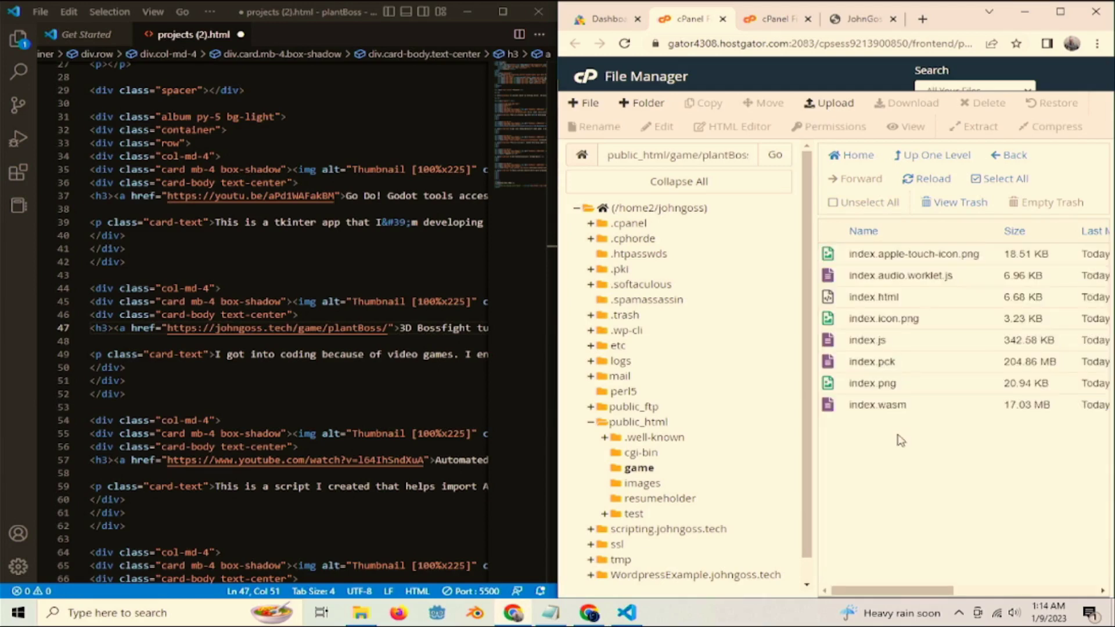
{"action": "left_click", "coordinate": [390, 327]}
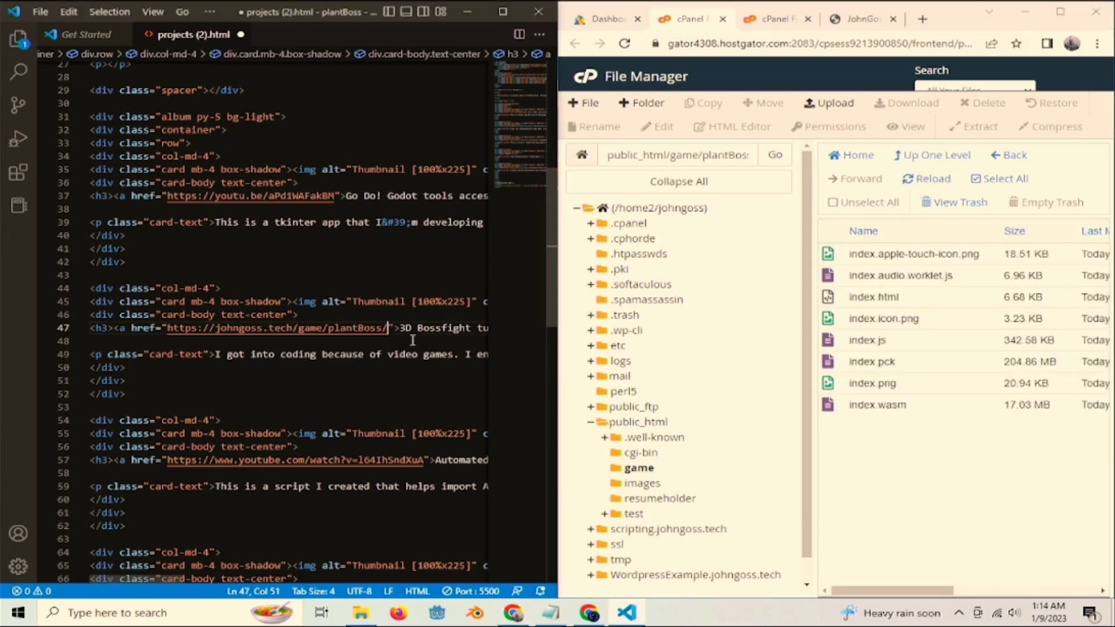
{"action": "type", "text": "index.html"}
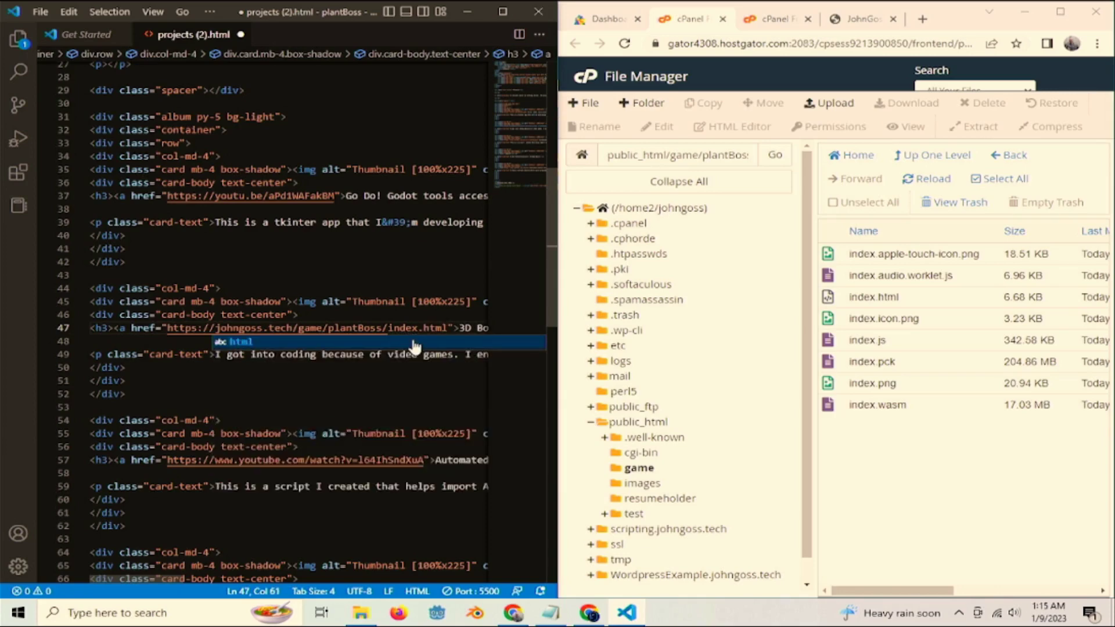
{"action": "left_click", "coordinate": [420, 290]}
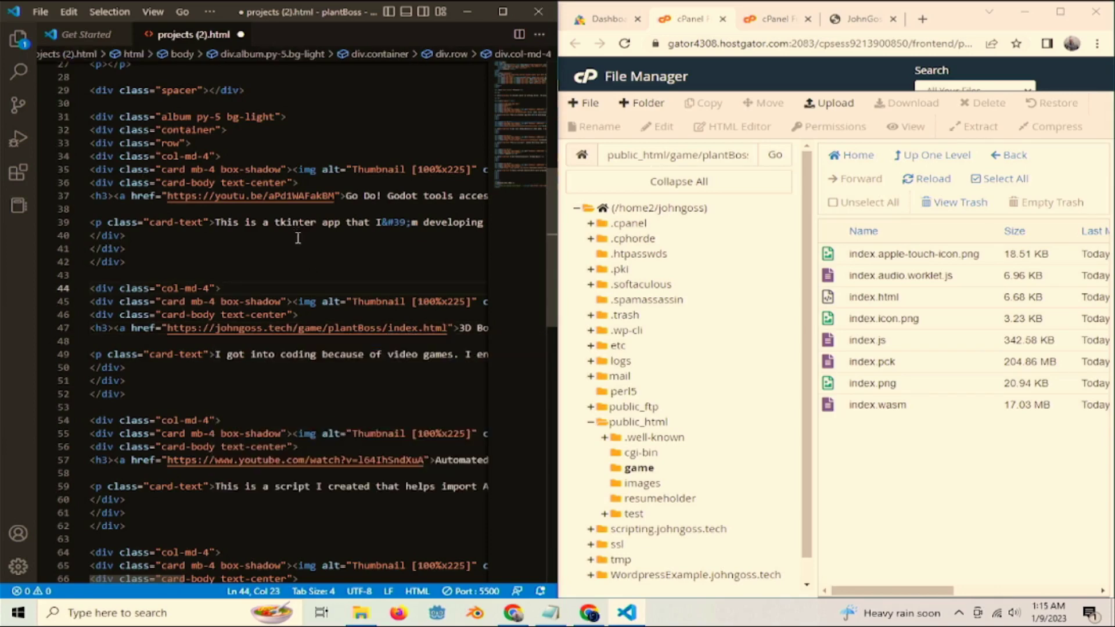
{"action": "key", "text": "ctrl+s"}
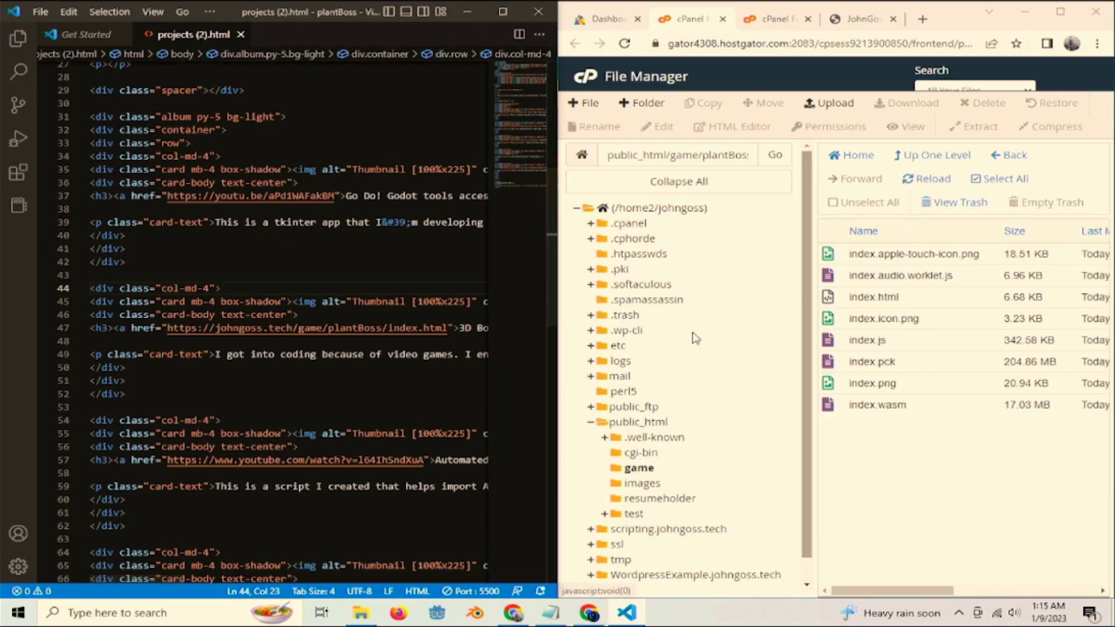
In public_html, delete the old projects.html to the trash
{"action": "left_click", "coordinate": [467, 12]}
{"action": "left_click", "coordinate": [1061, 12]}
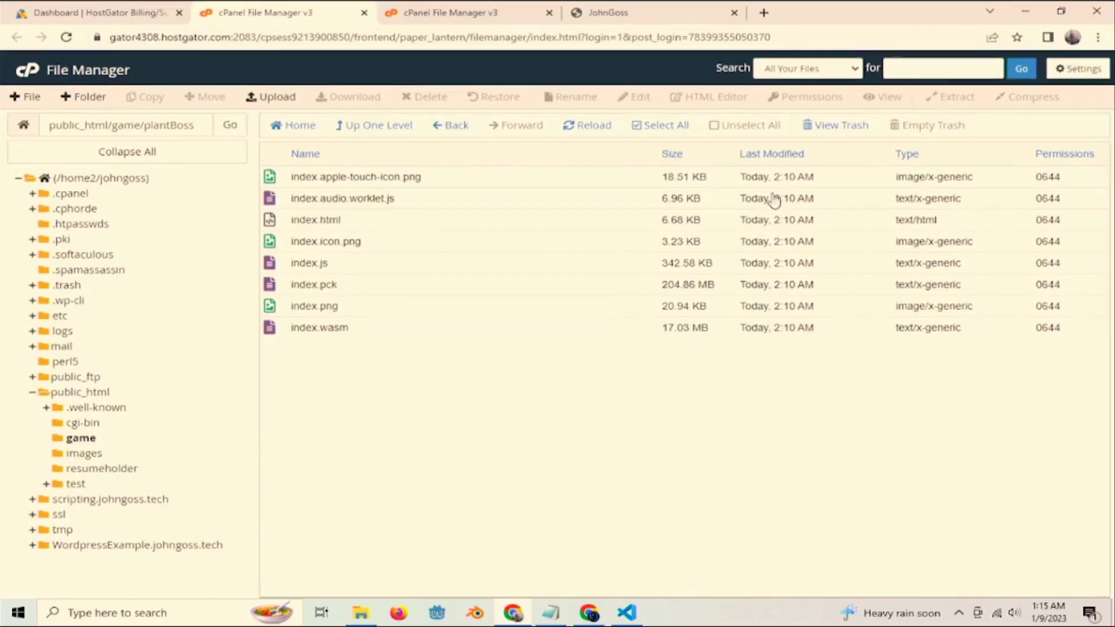
{"action": "left_click", "coordinate": [387, 128]}
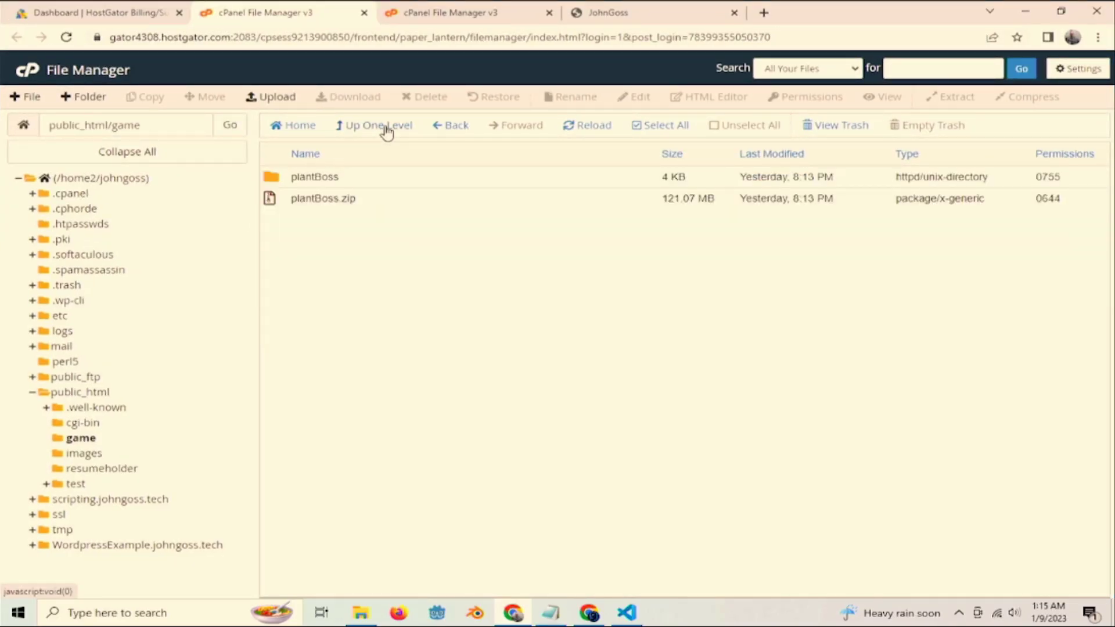
{"action": "left_click", "coordinate": [386, 129]}
{"action": "left_click", "coordinate": [338, 414]}
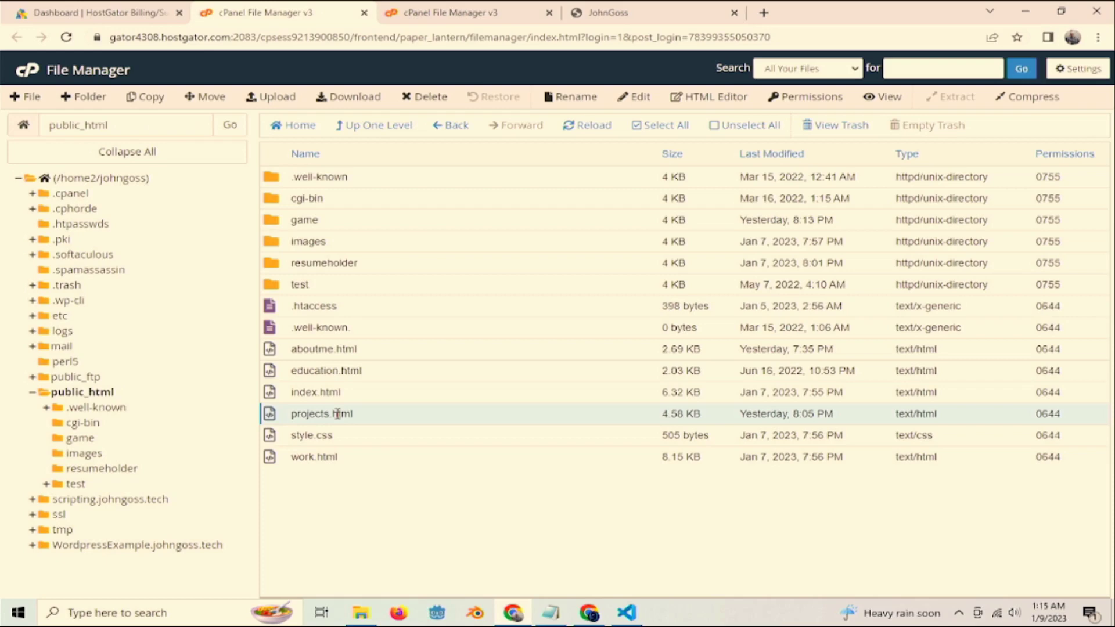
{"action": "right_click", "coordinate": [389, 419]}
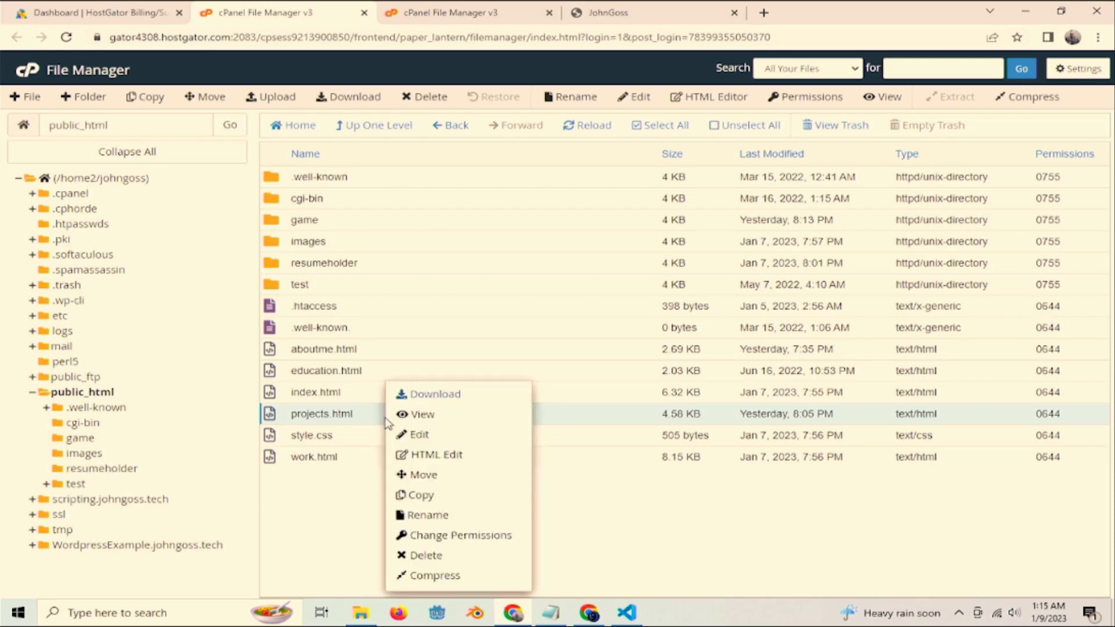
{"action": "left_click", "coordinate": [439, 556]}
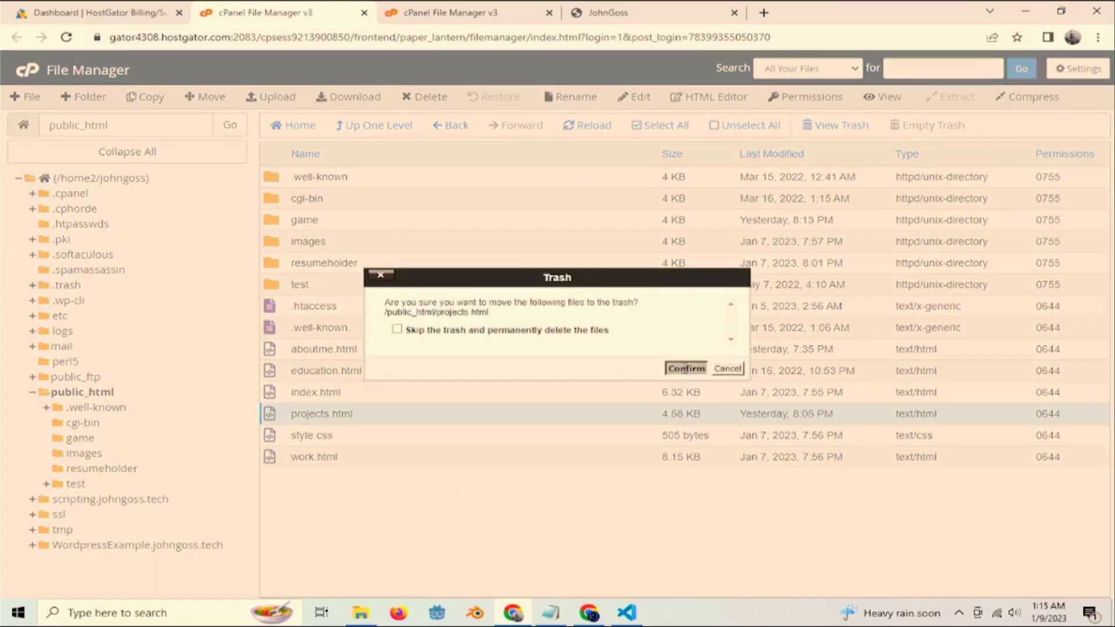
{"action": "left_click", "coordinate": [682, 369]}
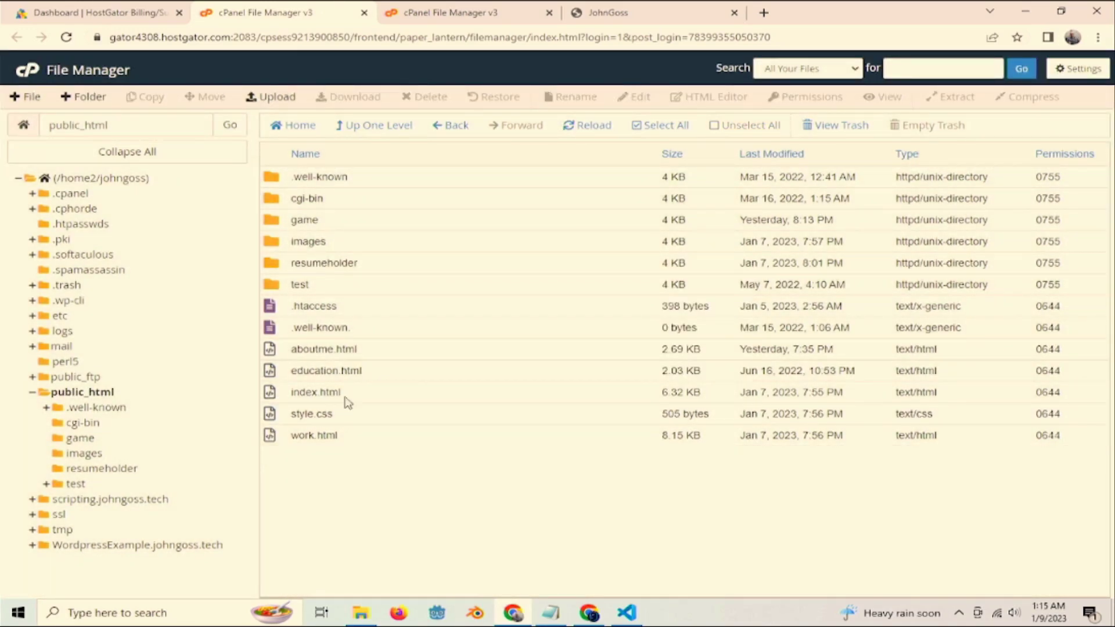
Upload projects (2).html from Downloads into public_html
{"action": "left_click", "coordinate": [360, 613]}
{"action": "left_click", "coordinate": [1024, 8]}
{"action": "left_click", "coordinate": [273, 96]}
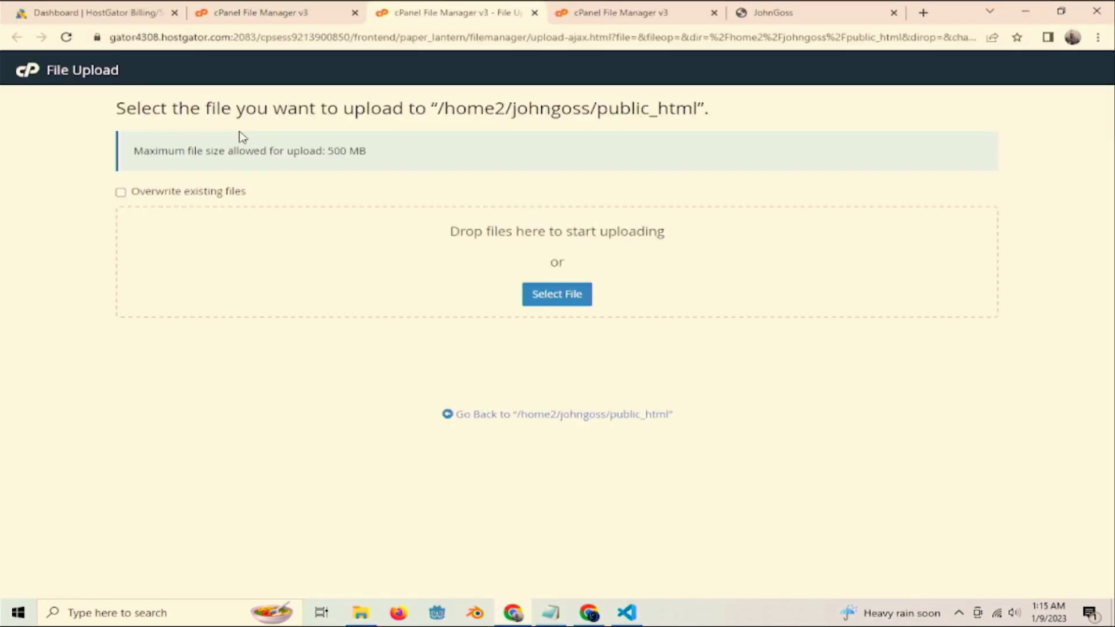
{"action": "left_click", "coordinate": [552, 298]}
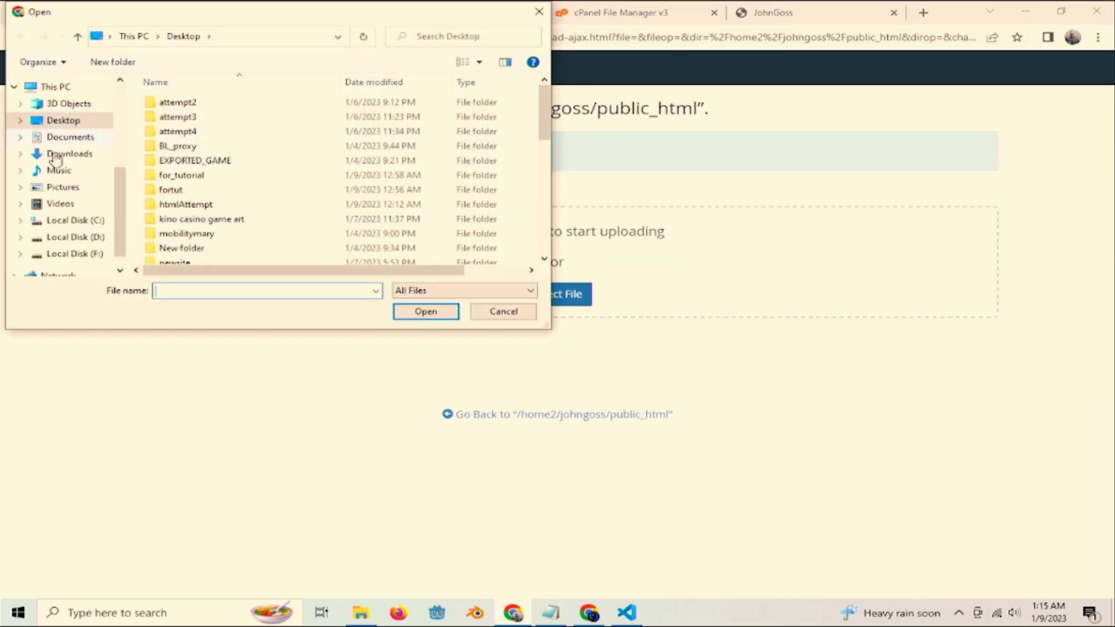
{"action": "left_click", "coordinate": [61, 154]}
{"action": "left_click", "coordinate": [180, 121]}
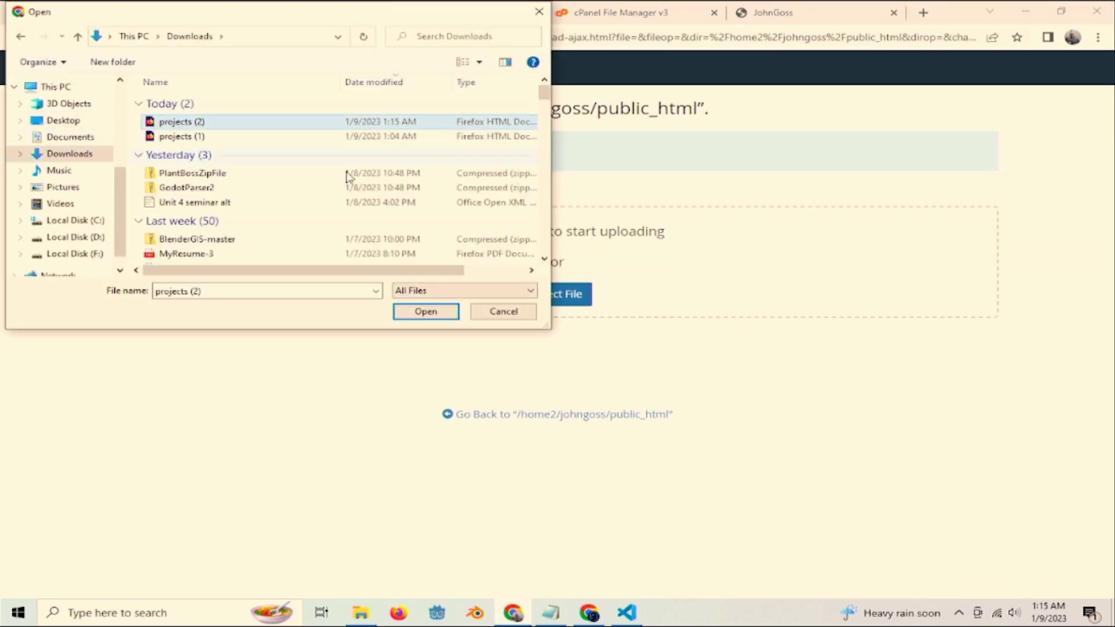
{"action": "left_click", "coordinate": [424, 312]}
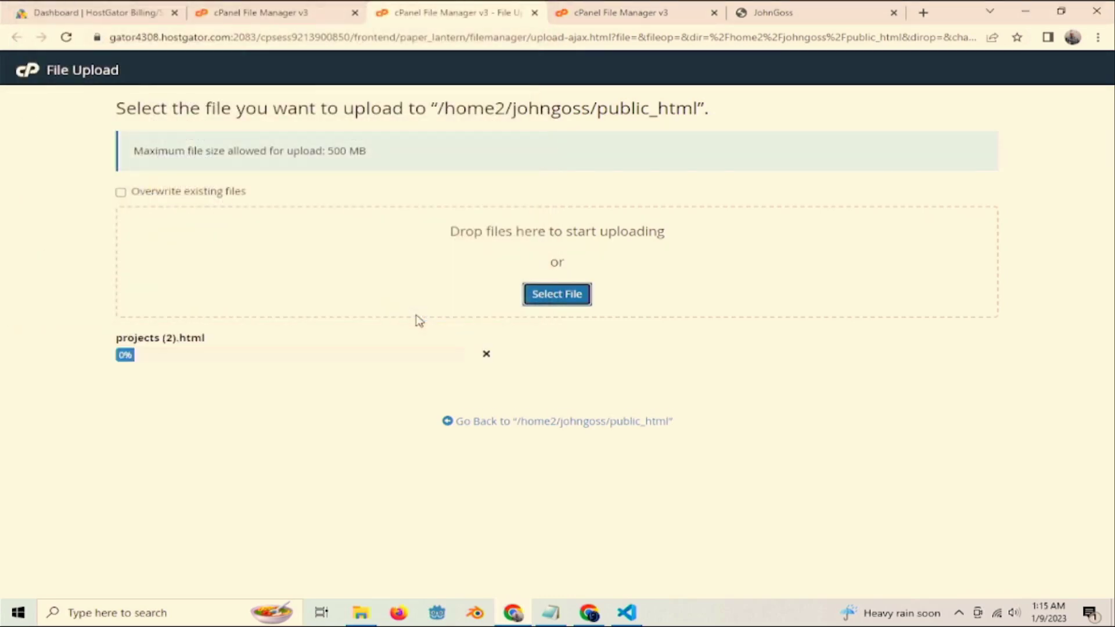
{"action": "left_click", "coordinate": [575, 429]}
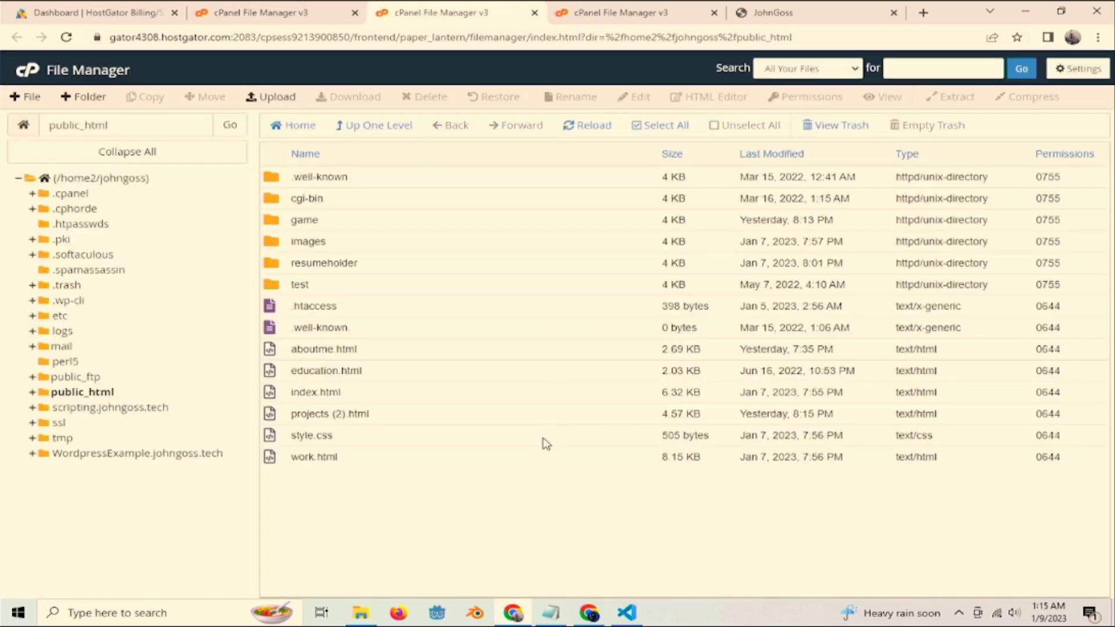
Rename the uploaded projects (2).html to projects.html
{"action": "double_click", "coordinate": [334, 415]}
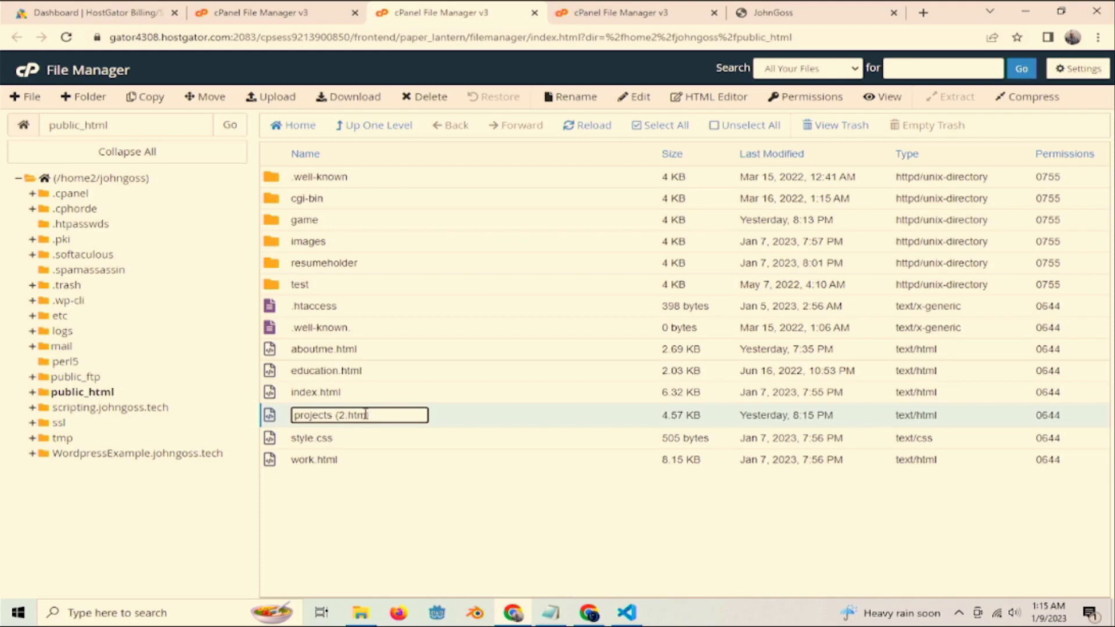
{"action": "key", "text": "BackSpace"}
{"action": "key", "text": "BackSpace"}
{"action": "key", "text": "BackSpace"}
{"action": "key", "text": "Return"}
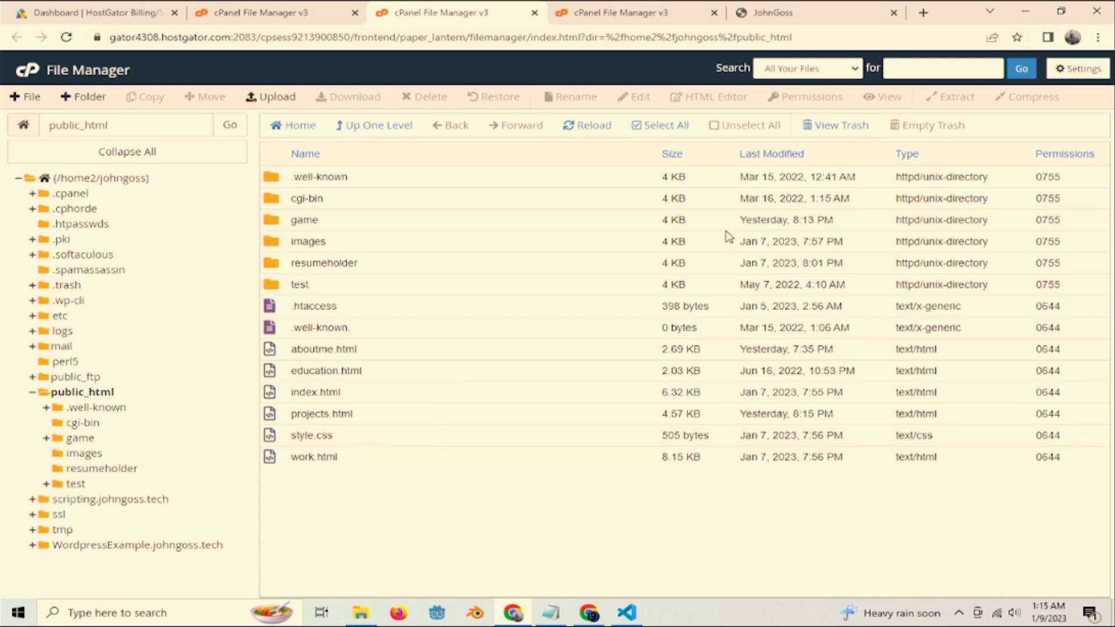
On the live johngoss.tech tab, go home, open the Projects page and scroll to the game card
{"action": "left_click", "coordinate": [784, 13]}
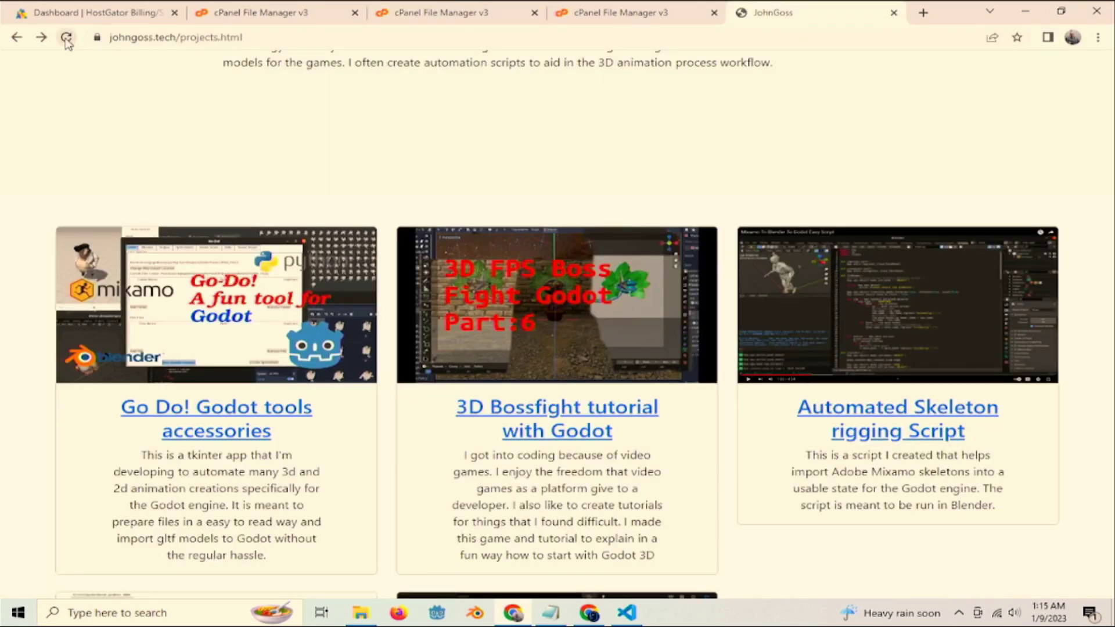
{"action": "left_click", "coordinate": [16, 38]}
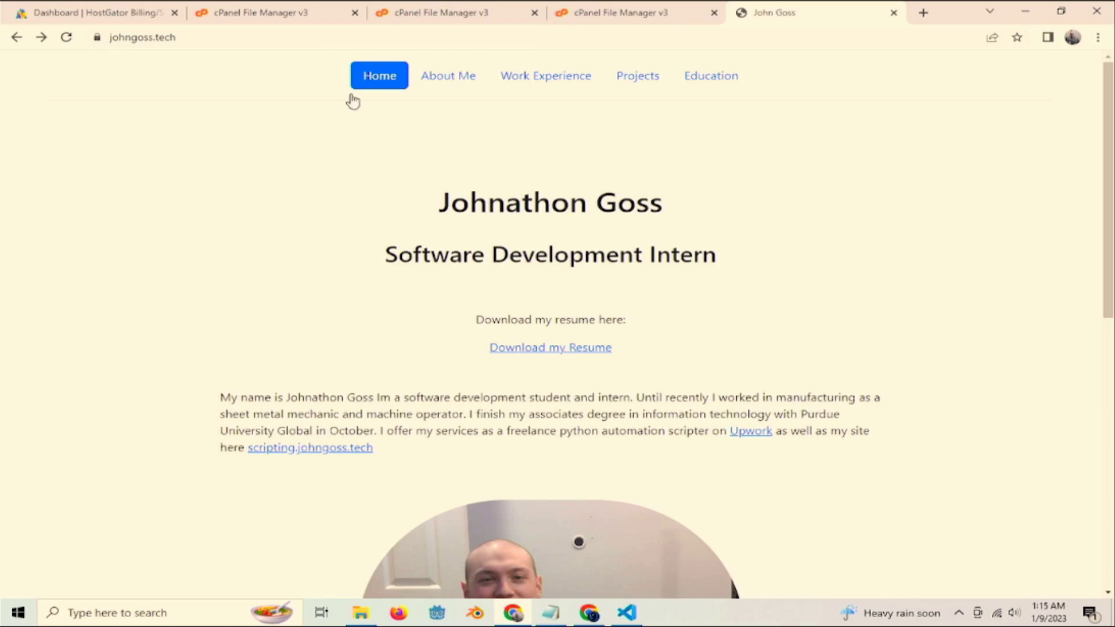
{"action": "left_click", "coordinate": [633, 80]}
{"action": "scroll", "coordinate": [587, 232], "scroll_direction": "down", "scroll_amount": 3}
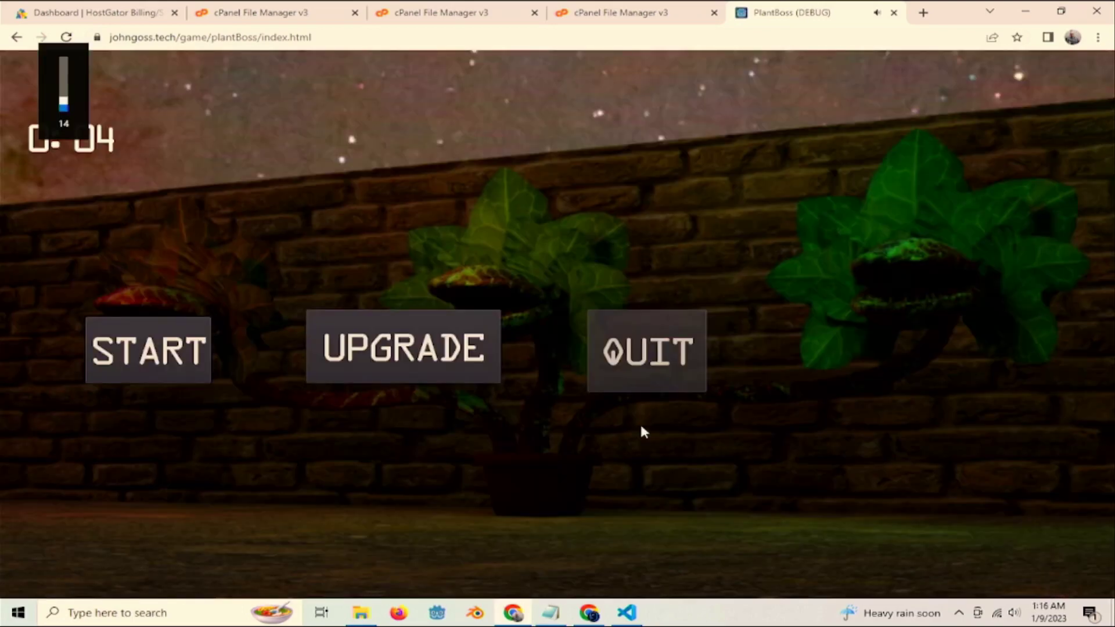
Start a PlantBoss round and fire repeatedly at the plant boss, reloading mid-fight
{"action": "left_click", "coordinate": [127, 345]}
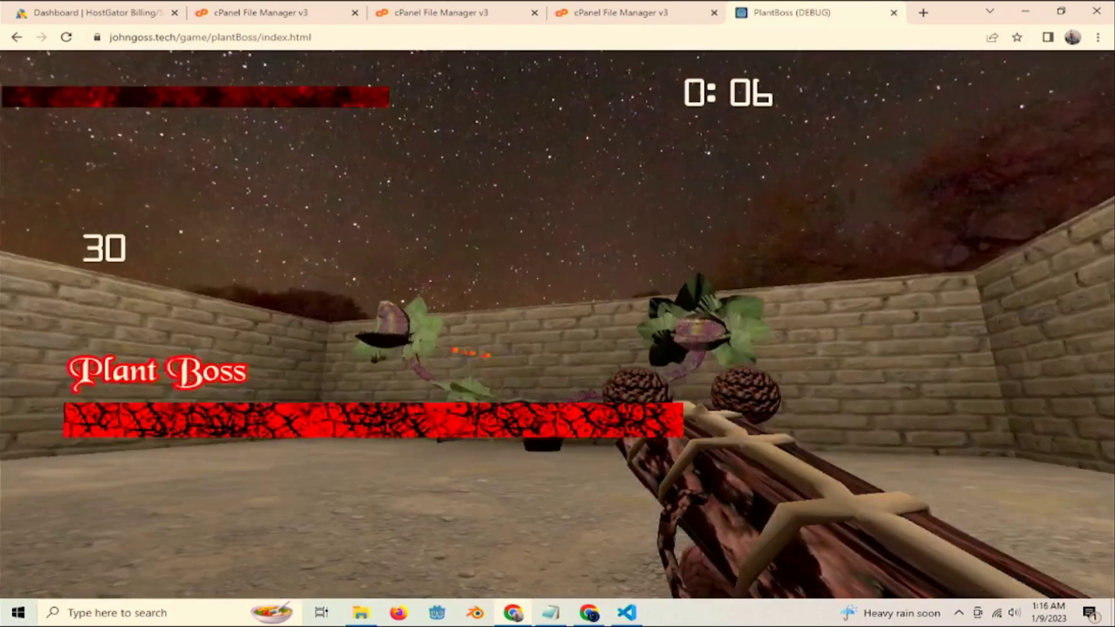
{"action": "left_click", "coordinate": [557, 325]}
{"action": "left_click", "coordinate": [558, 325]}
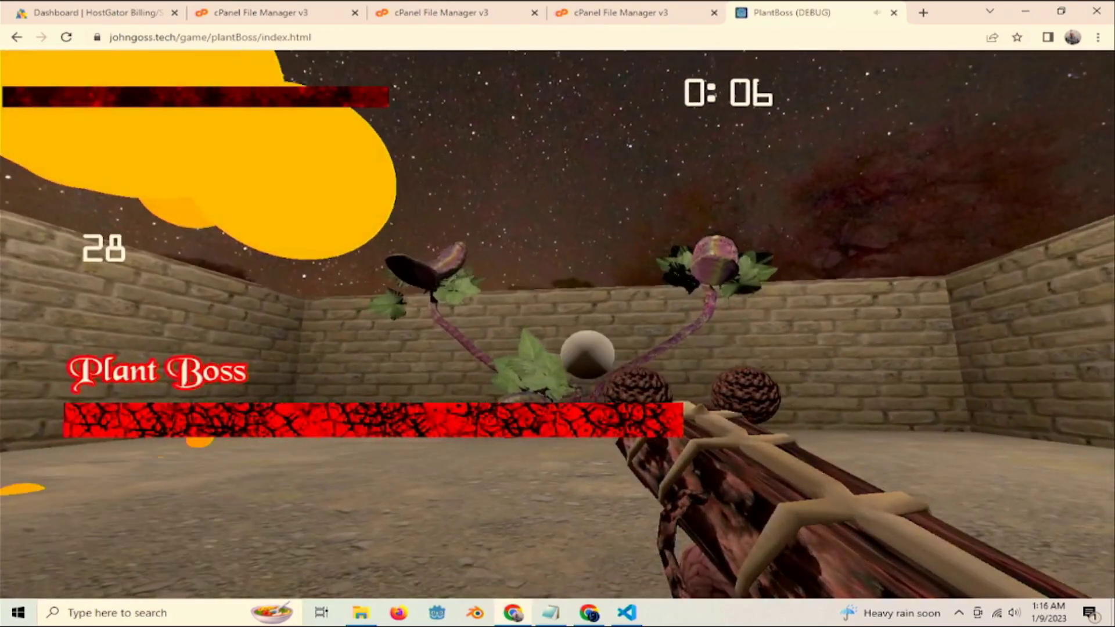
{"action": "left_click", "coordinate": [557, 325]}
{"action": "left_click", "coordinate": [558, 325]}
{"action": "left_click", "coordinate": [558, 326]}
{"action": "left_click", "coordinate": [558, 326]}
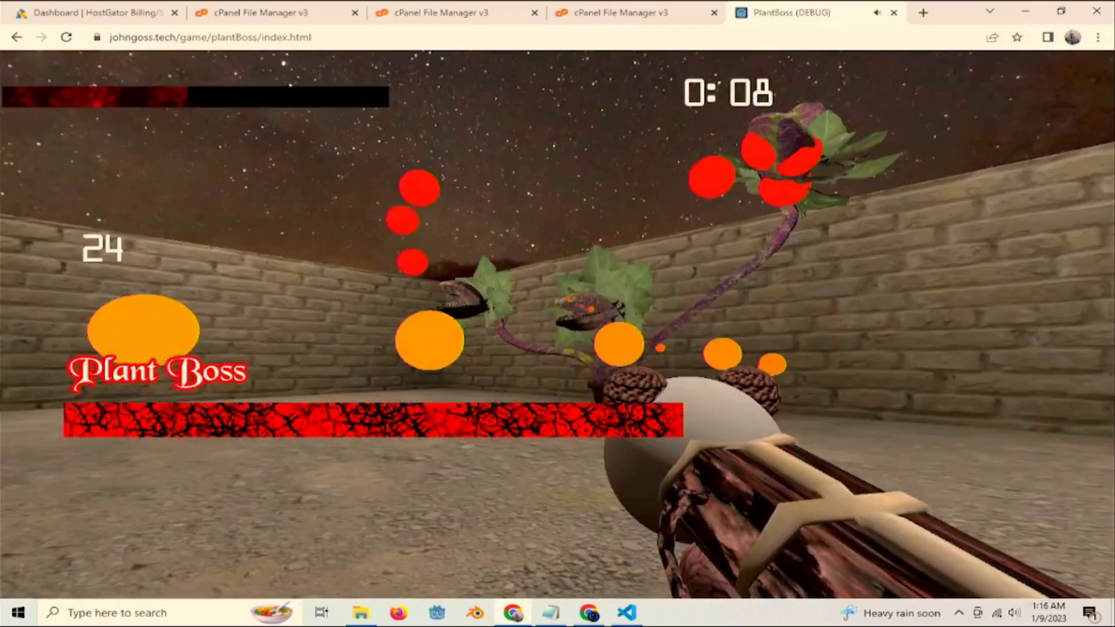
{"action": "left_click", "coordinate": [558, 325]}
{"action": "left_click", "coordinate": [558, 325]}
{"action": "left_click", "coordinate": [558, 325]}
{"action": "left_click", "coordinate": [557, 325]}
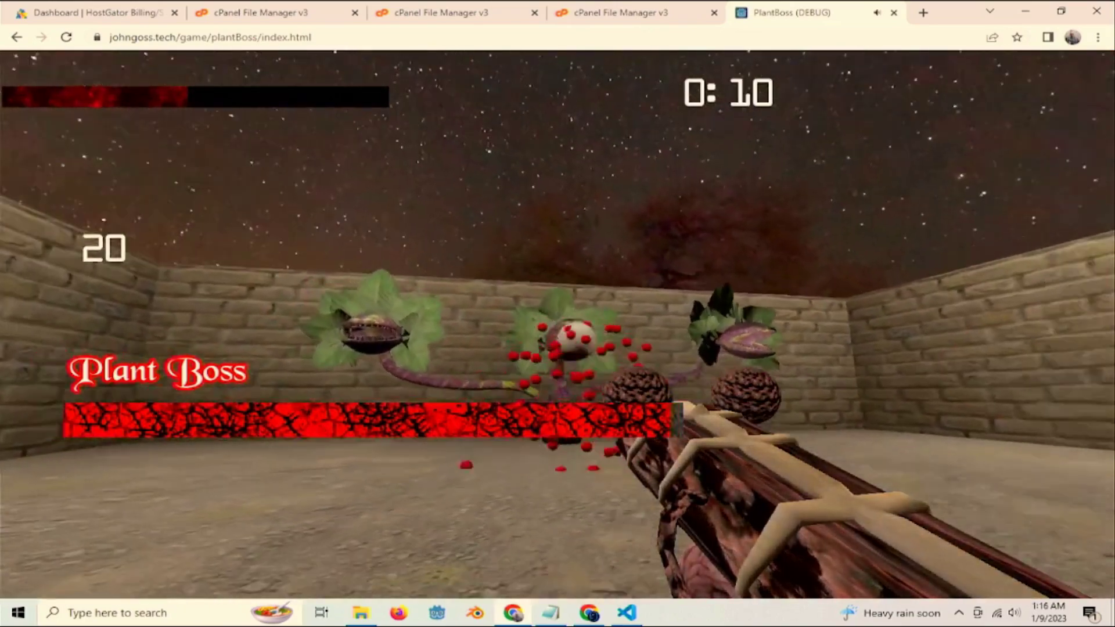
{"action": "left_click", "coordinate": [558, 325]}
{"action": "left_click", "coordinate": [558, 325]}
{"action": "left_click", "coordinate": [557, 325]}
{"action": "left_click", "coordinate": [557, 325]}
{"action": "left_click", "coordinate": [557, 325]}
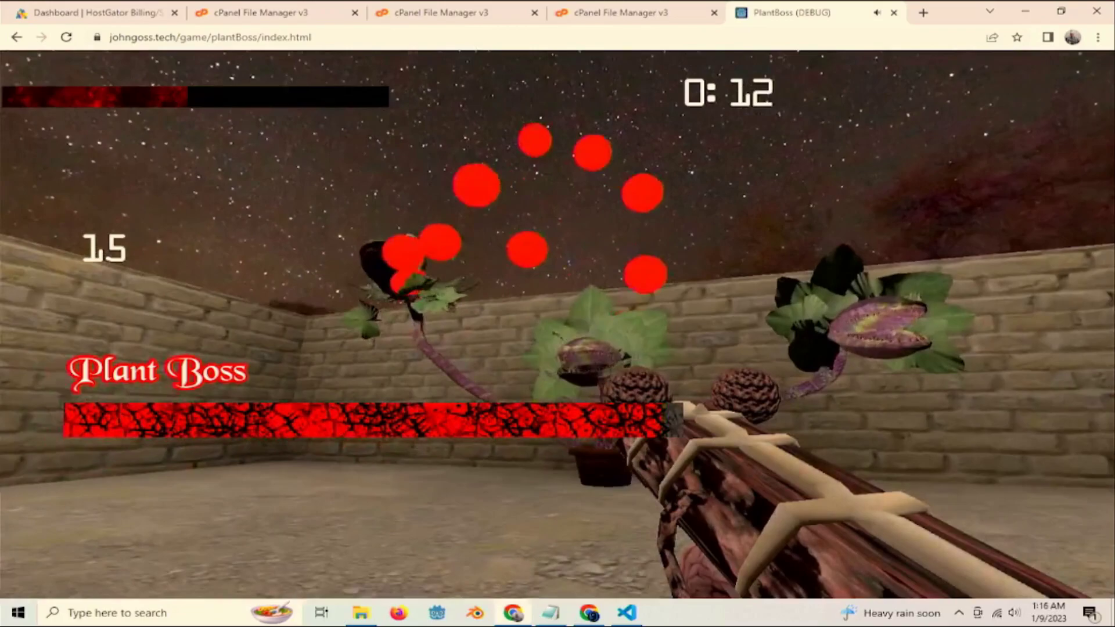
{"action": "left_click", "coordinate": [557, 326]}
{"action": "left_click", "coordinate": [558, 325]}
{"action": "left_click", "coordinate": [557, 325]}
{"action": "left_click", "coordinate": [558, 326]}
{"action": "left_click", "coordinate": [558, 325]}
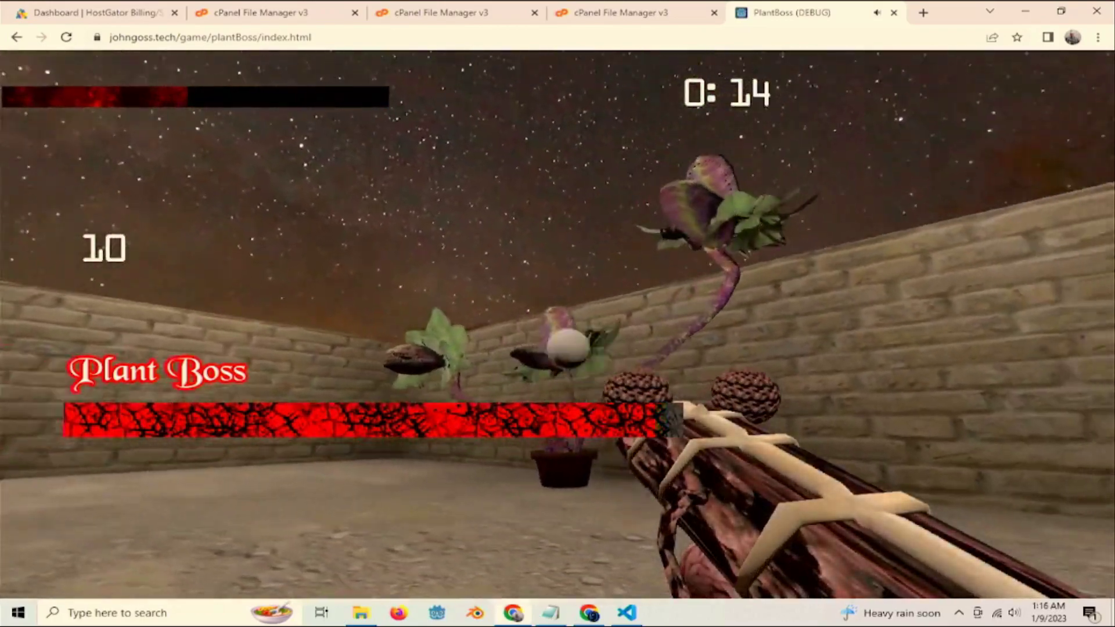
{"action": "left_click", "coordinate": [558, 325]}
{"action": "left_click", "coordinate": [557, 326]}
{"action": "left_click", "coordinate": [557, 325]}
{"action": "left_click", "coordinate": [557, 325]}
{"action": "left_click", "coordinate": [558, 325]}
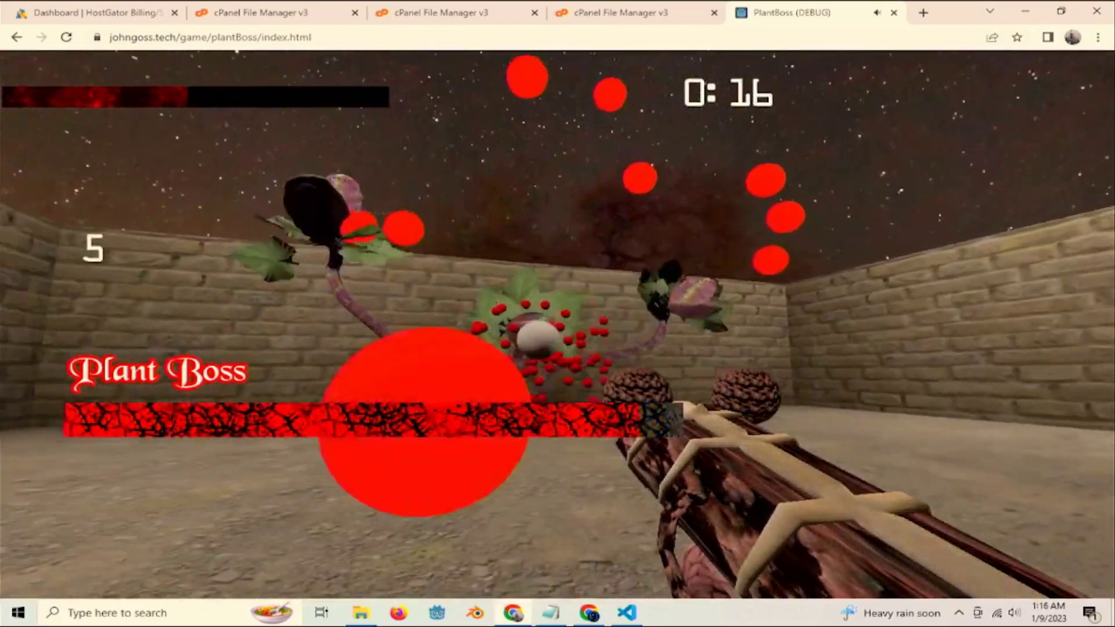
{"action": "left_click", "coordinate": [558, 325]}
{"action": "left_click", "coordinate": [558, 325]}
{"action": "left_click", "coordinate": [558, 325]}
{"action": "left_click", "coordinate": [557, 326]}
{"action": "left_click", "coordinate": [558, 325]}
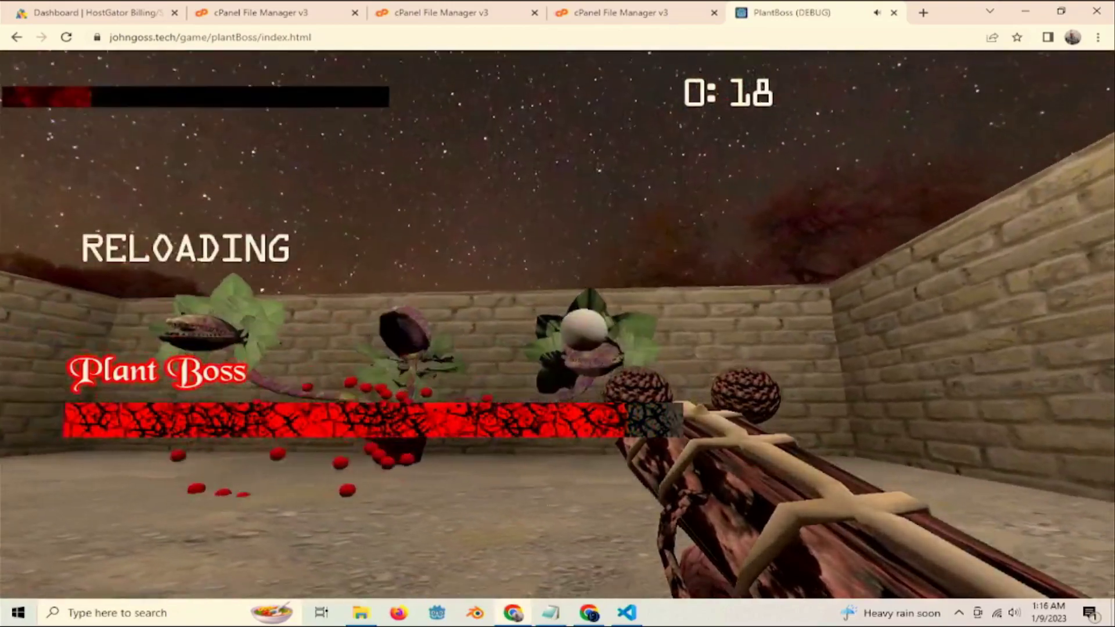
{"action": "left_click", "coordinate": [558, 325]}
{"action": "left_click", "coordinate": [558, 325]}
{"action": "left_click", "coordinate": [558, 325]}
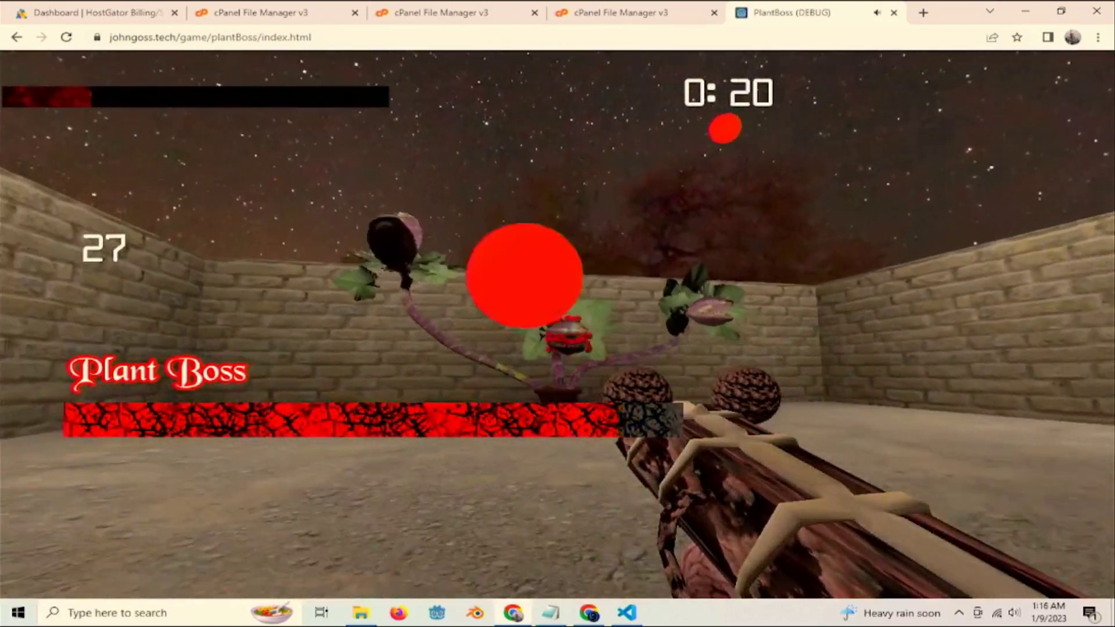
{"action": "left_click", "coordinate": [558, 325]}
{"action": "left_click", "coordinate": [557, 325]}
{"action": "left_click", "coordinate": [558, 325]}
{"action": "left_click", "coordinate": [558, 325]}
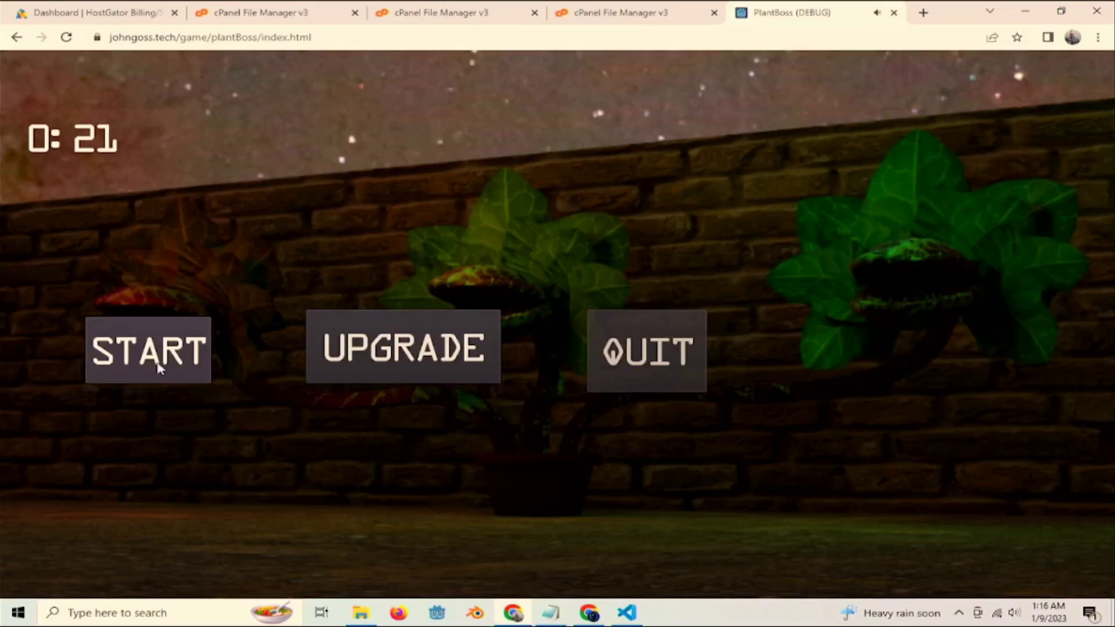
Choose UPGRADE on the PlantBoss menu to show the health, damage, movespeed and firerate levels
{"action": "left_click", "coordinate": [372, 356]}
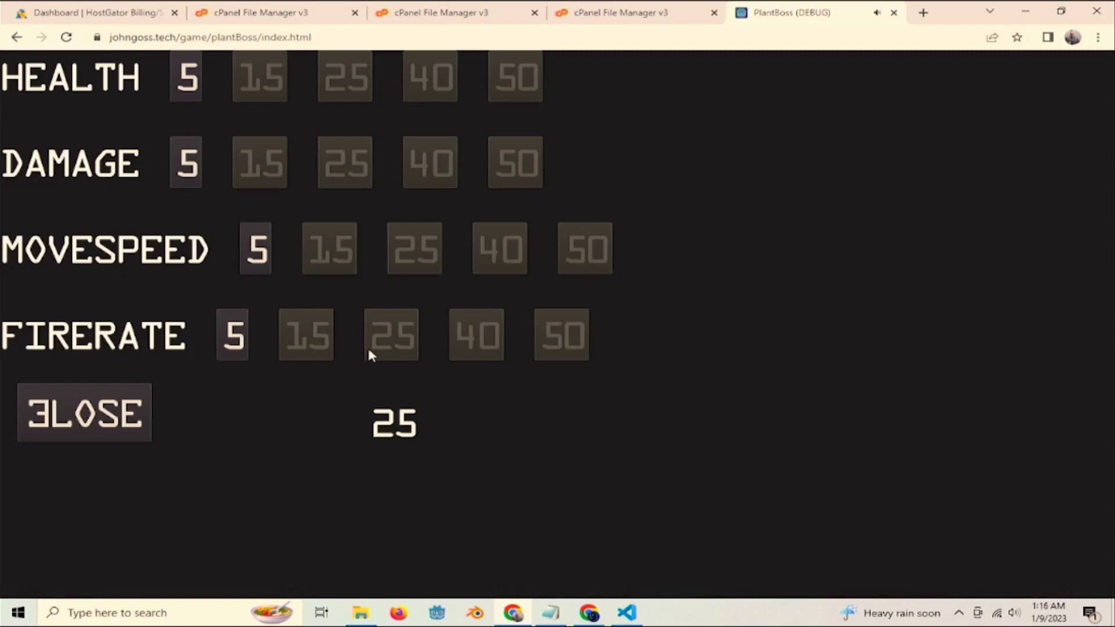